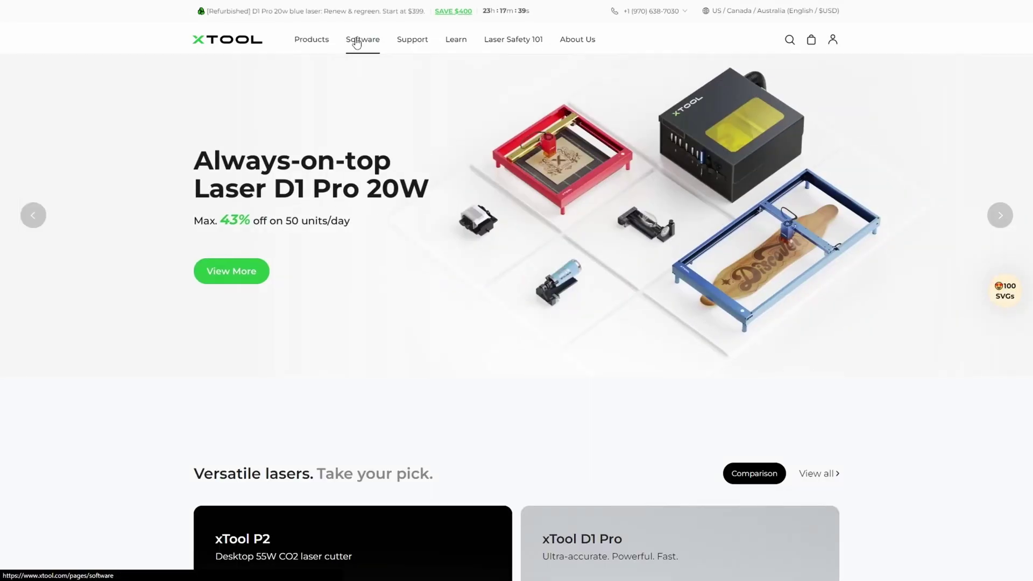
Go to the xTool Software page and jump to the Creative Space download options
click(356, 43)
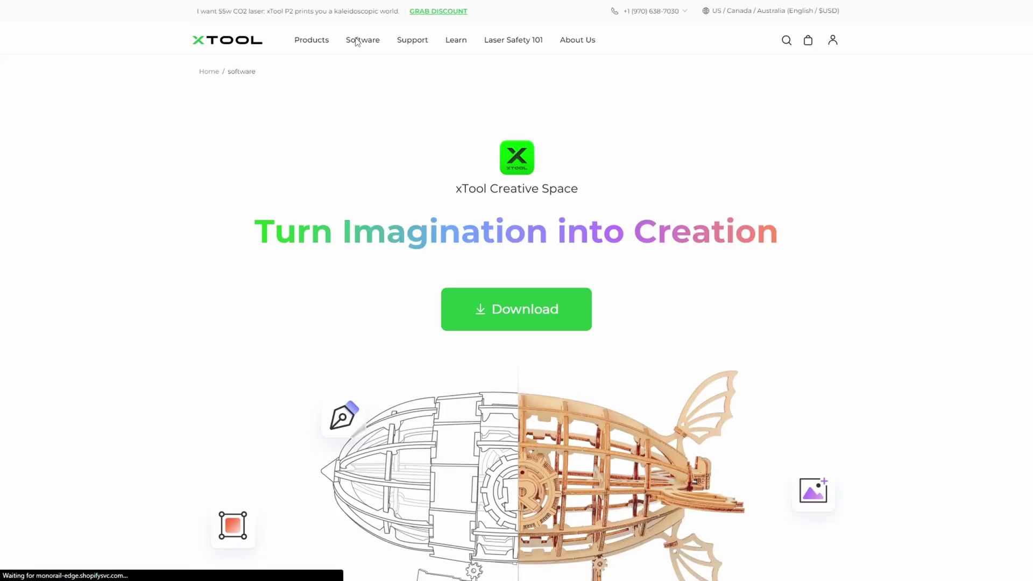
click(518, 311)
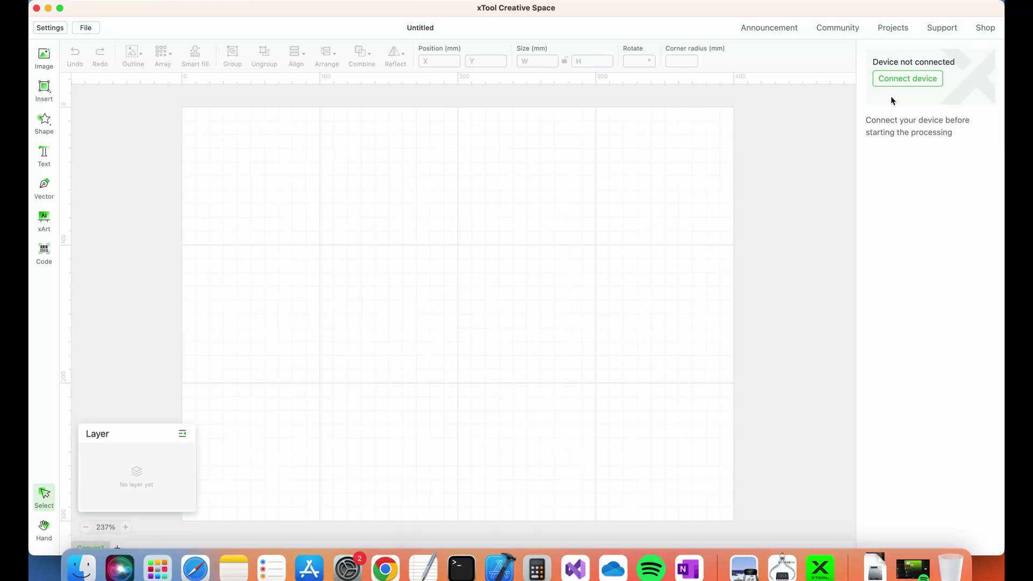
Connect the xTool D1Pro over USB and start downloading and installing its firmware update
click(902, 79)
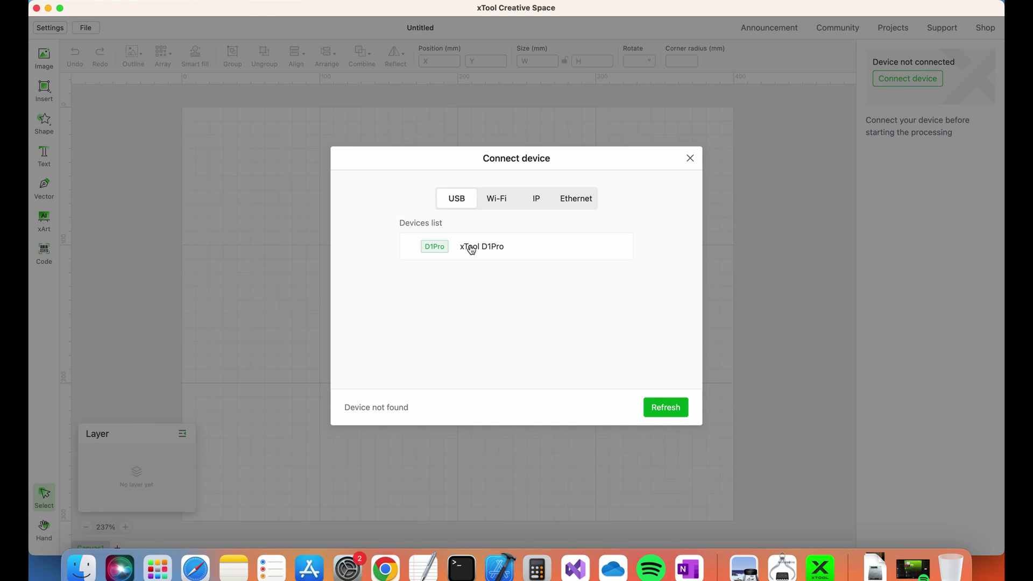
click(471, 247)
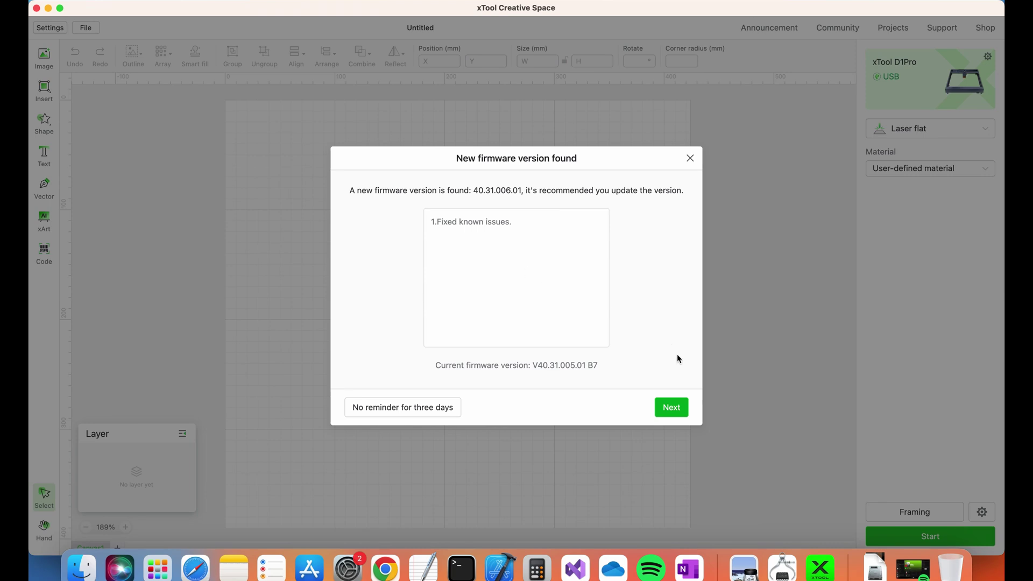
click(672, 409)
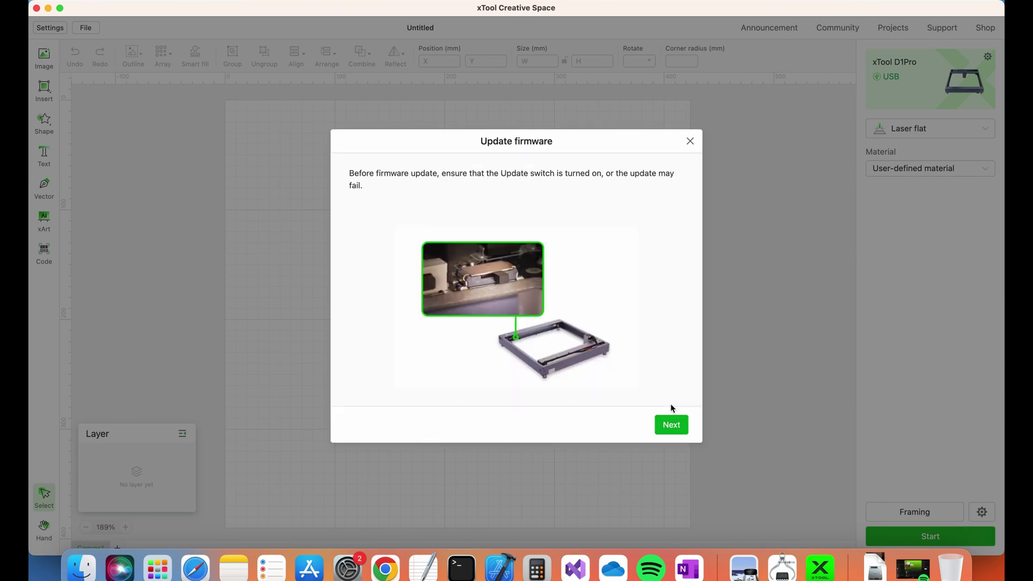
click(671, 425)
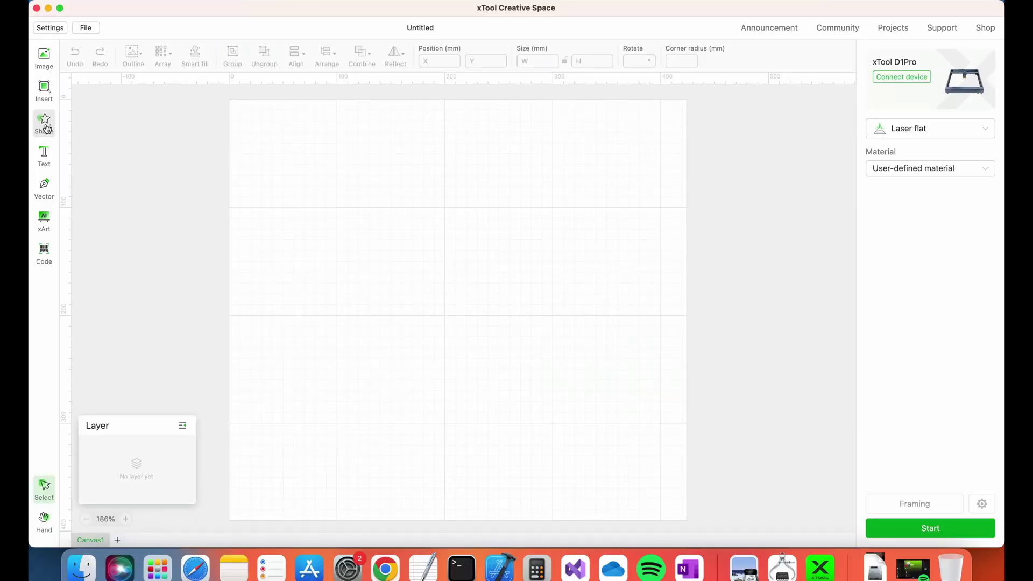
Add a tree shape from the library, enlarge it to about 100 mm, and delete the extra tree
click(45, 124)
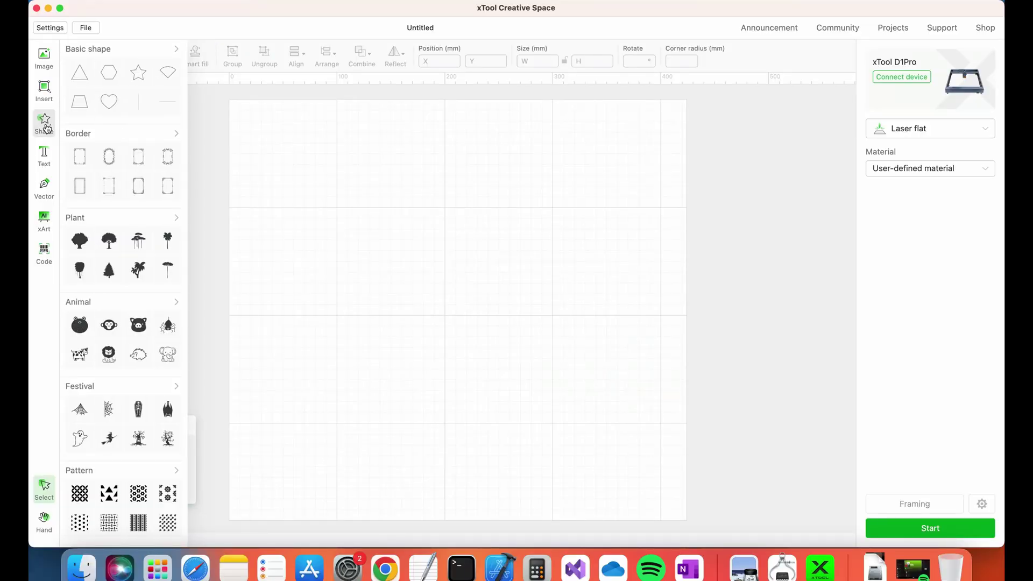
click(110, 243)
click(443, 165)
click(452, 148)
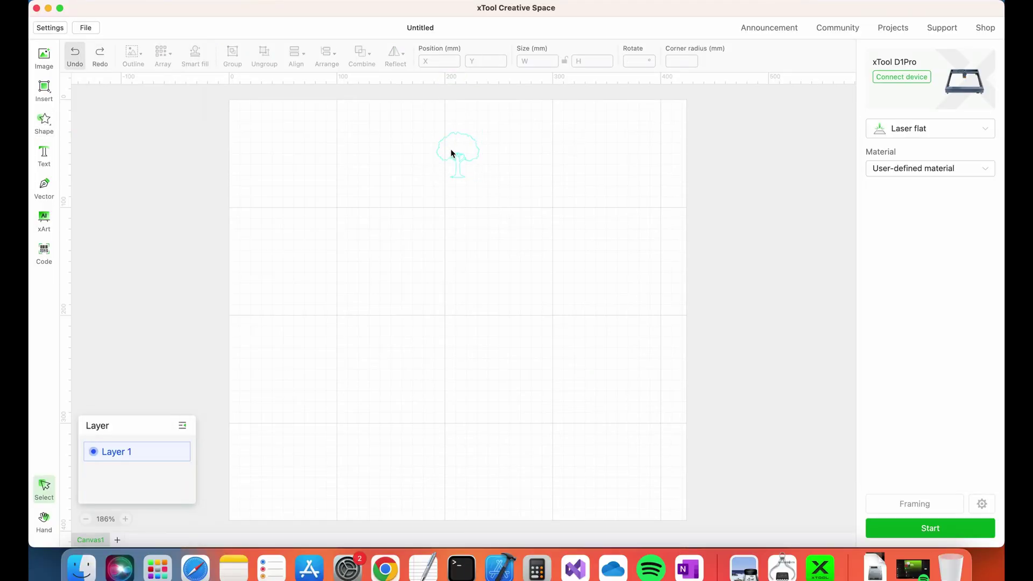
click(454, 154)
drag(479, 177, 412, 292)
click(467, 156)
key(Delete)
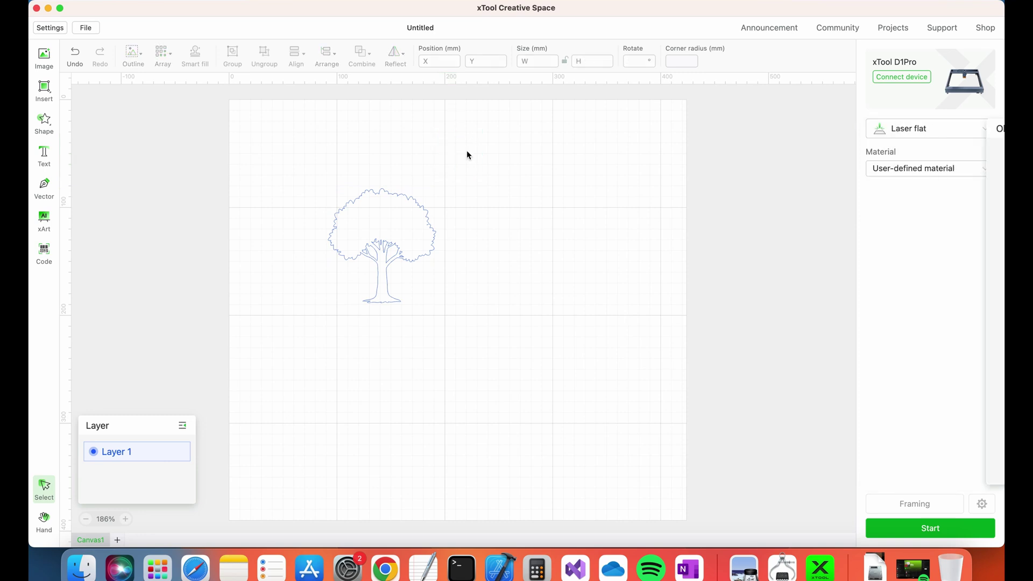
click(400, 245)
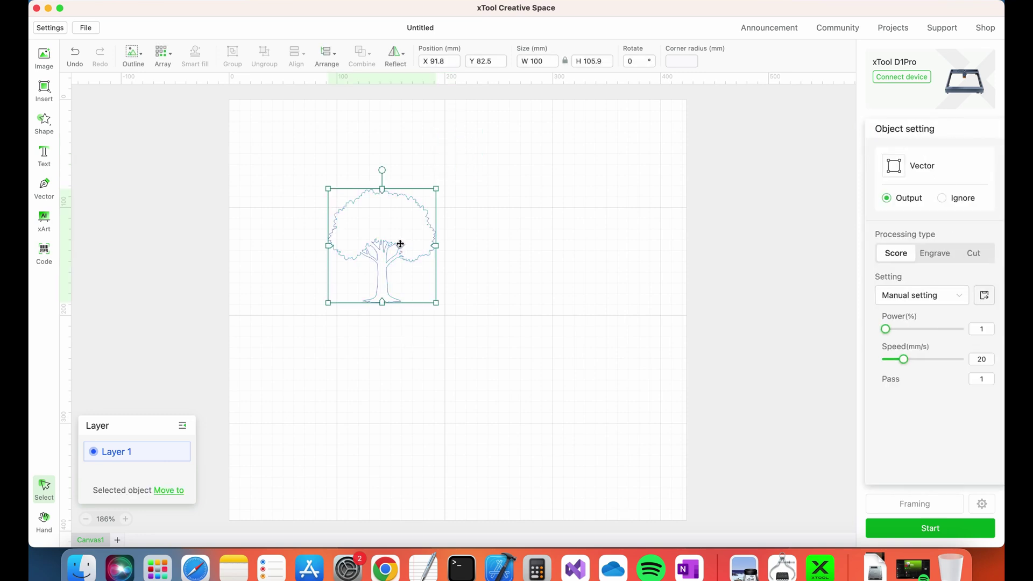
Set the tree to Engrave at 50% power, frame it, and start the job on the laser
click(935, 254)
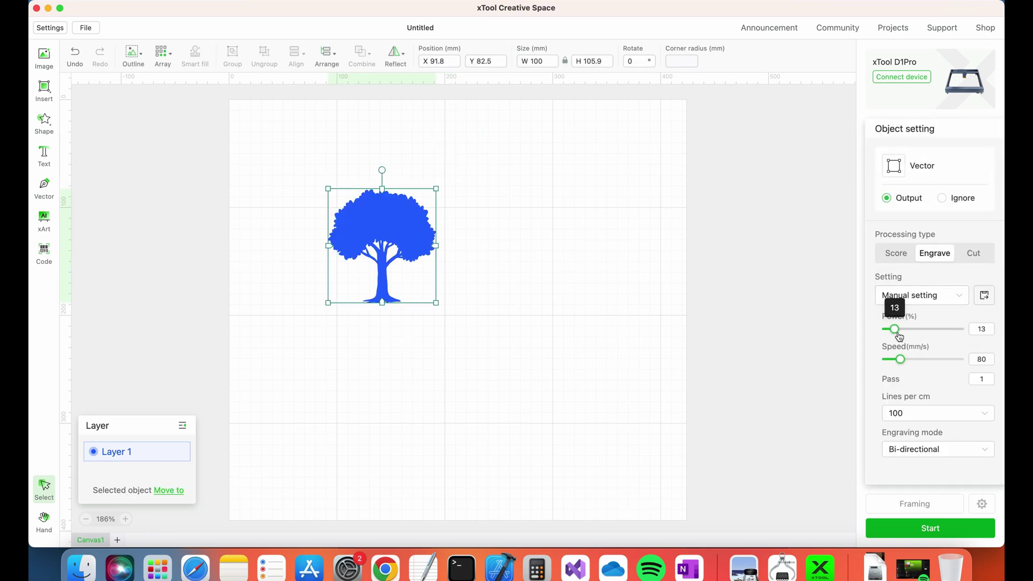
drag(896, 329, 961, 330)
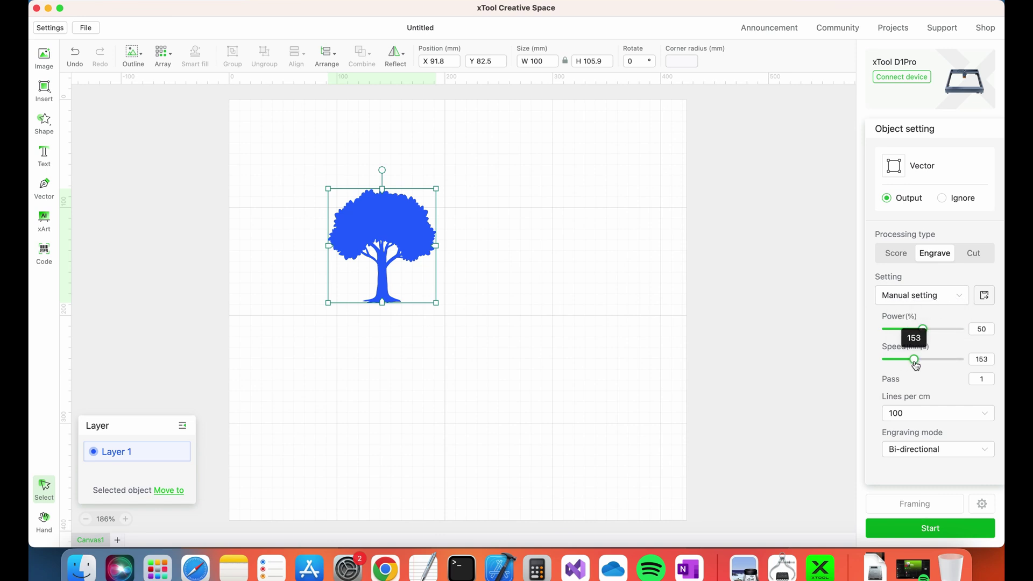
click(908, 505)
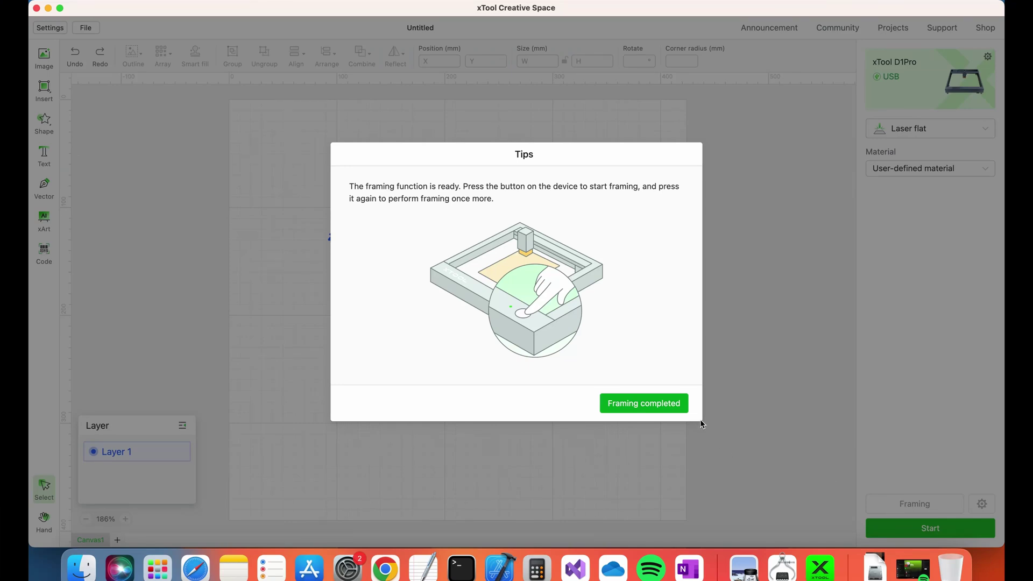
click(654, 403)
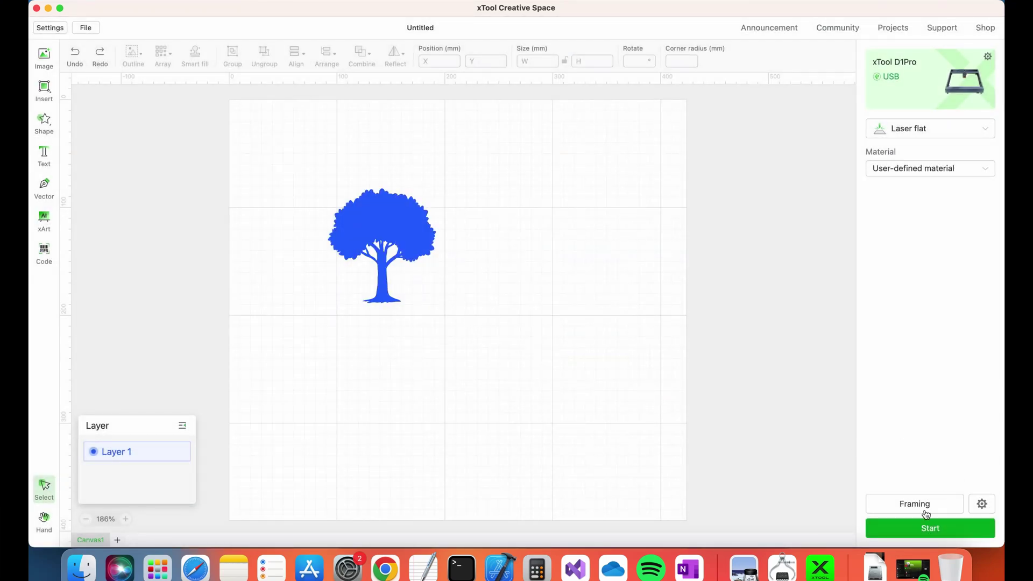
click(924, 529)
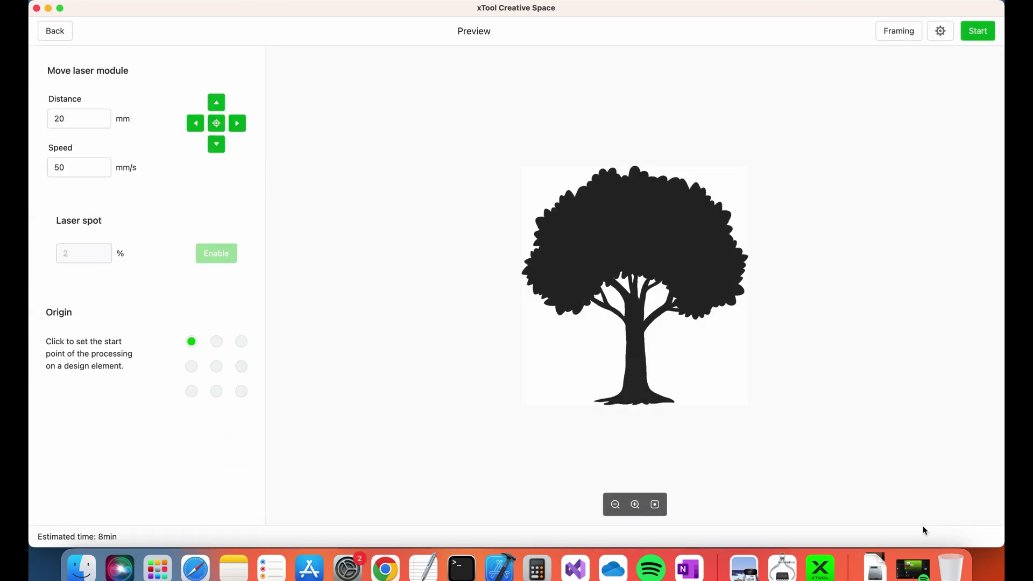
click(980, 32)
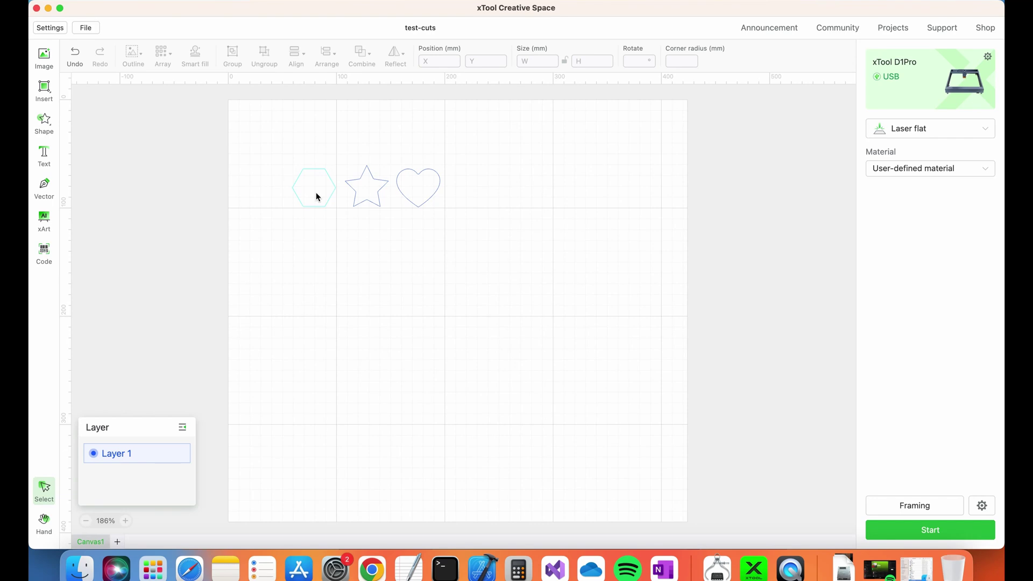
Select the hexagon test shape
click(317, 196)
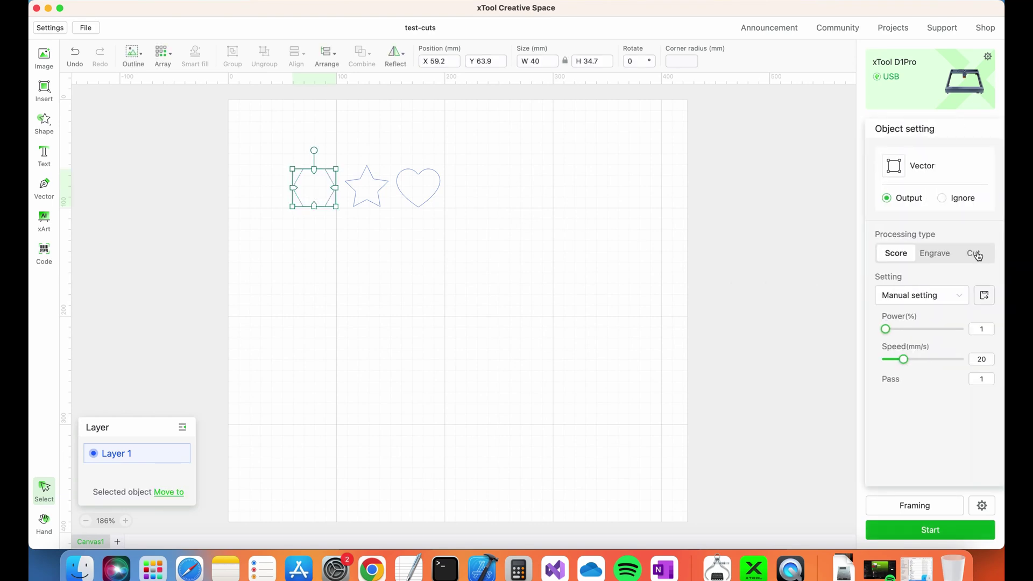
Switch the hexagon to Cut, using the 3 mm basswood reference settings of 100% power and 6 mm/s
click(976, 253)
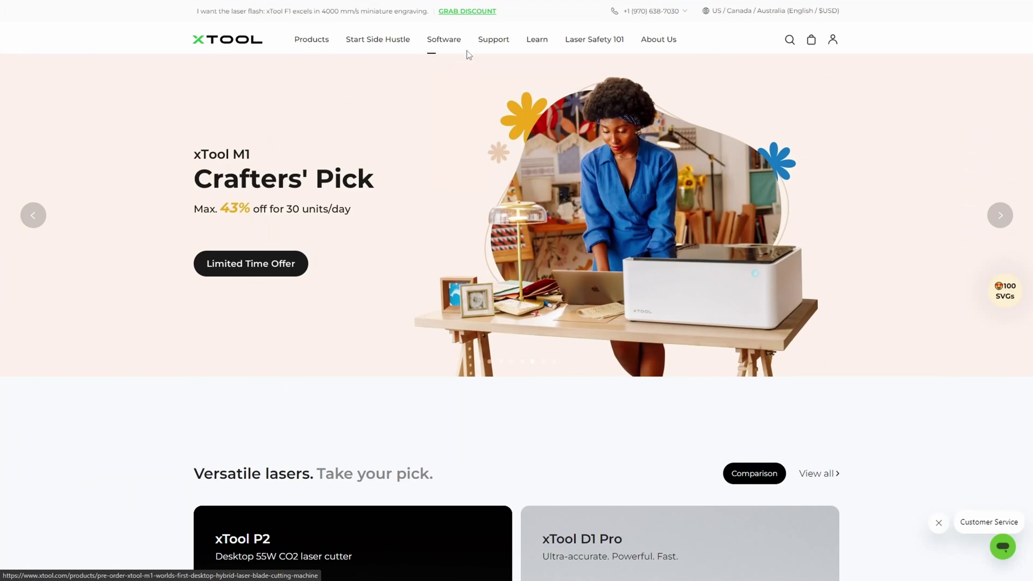
mouse_move(487, 45)
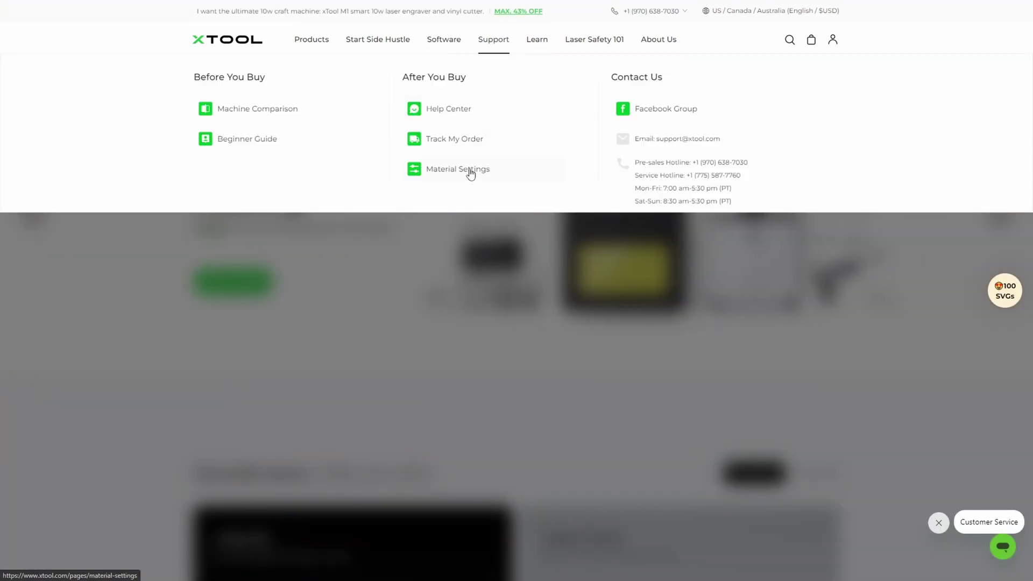
click(470, 174)
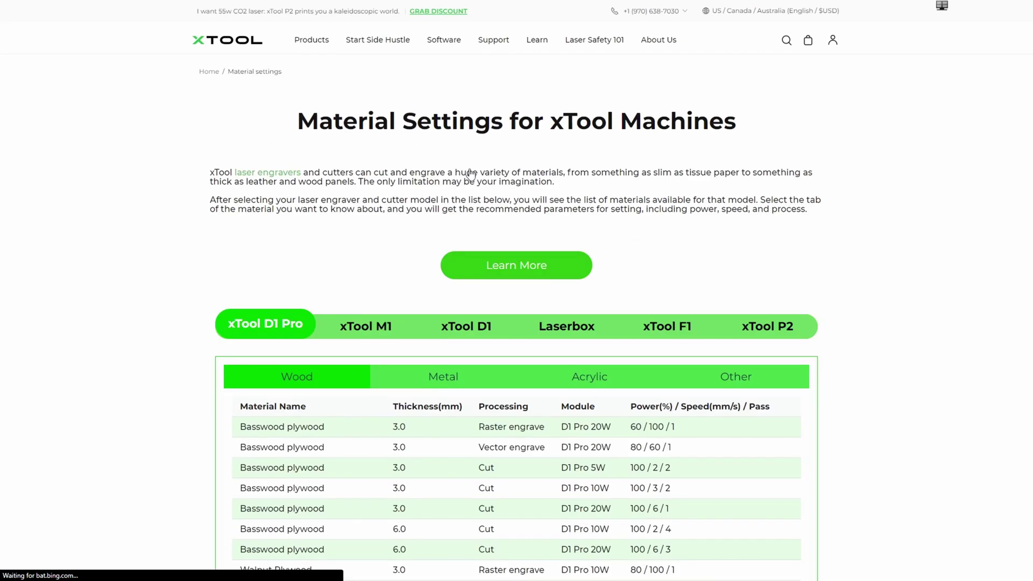
scroll(197, 317, down, 3)
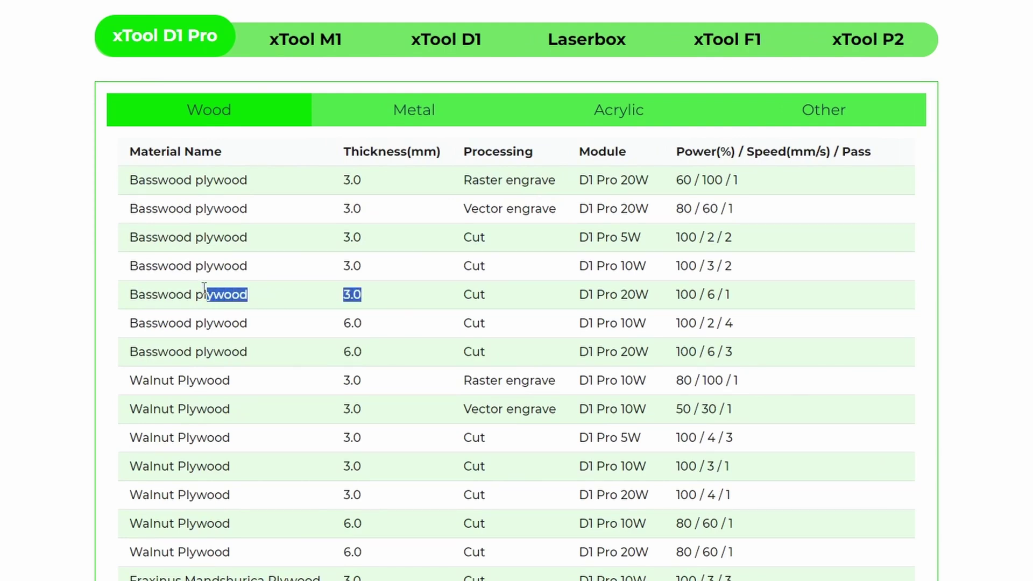
drag(486, 296, 470, 295)
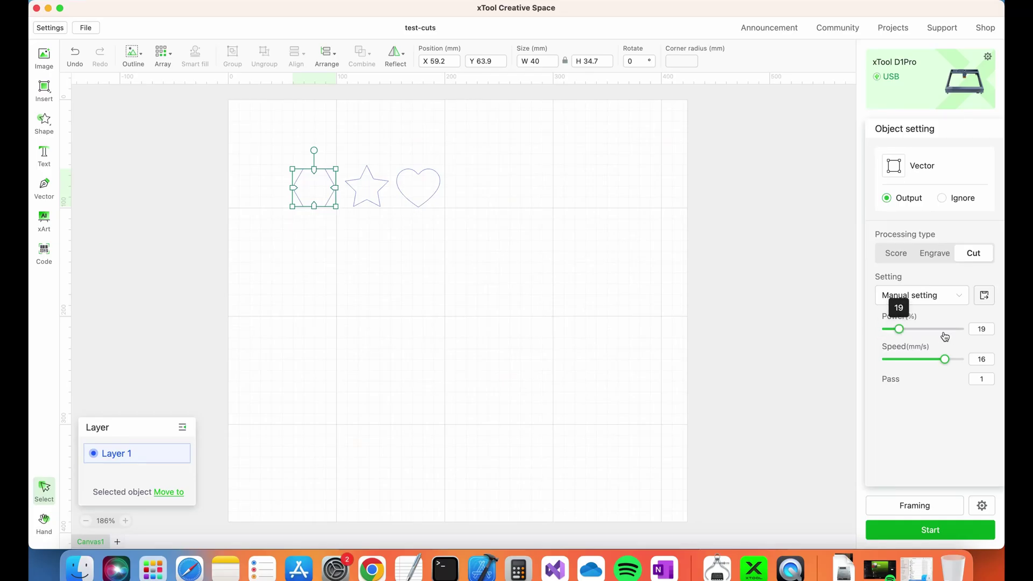
drag(946, 336, 978, 330)
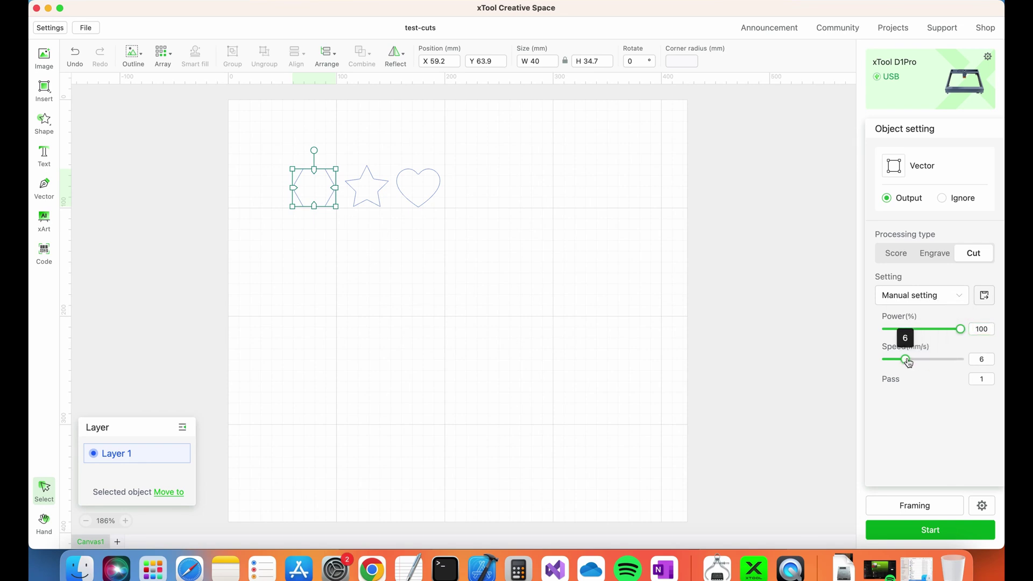
Check the heart's settings and open the Preview of the hexagon, star and heart job
key(Tab)
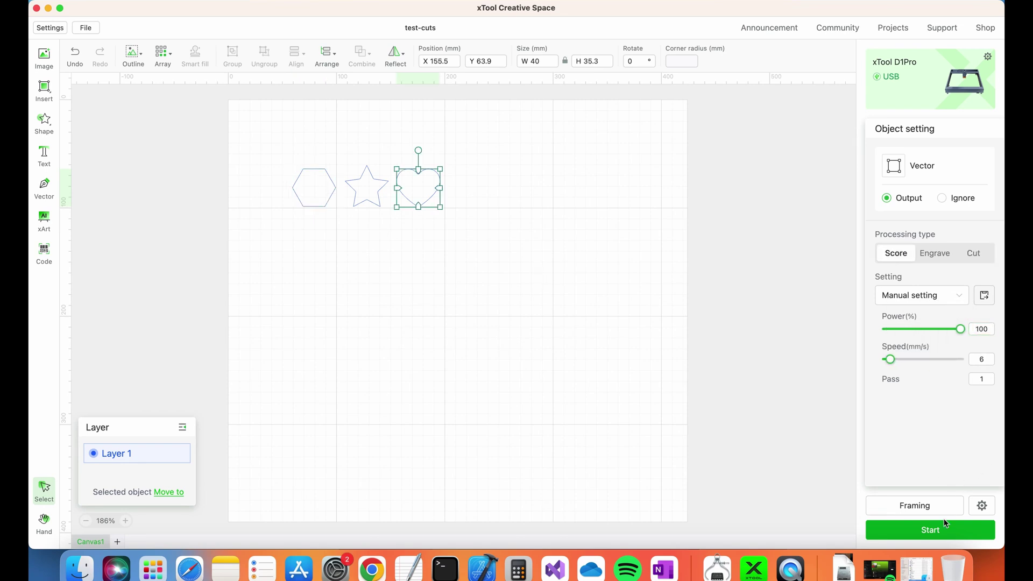
click(943, 532)
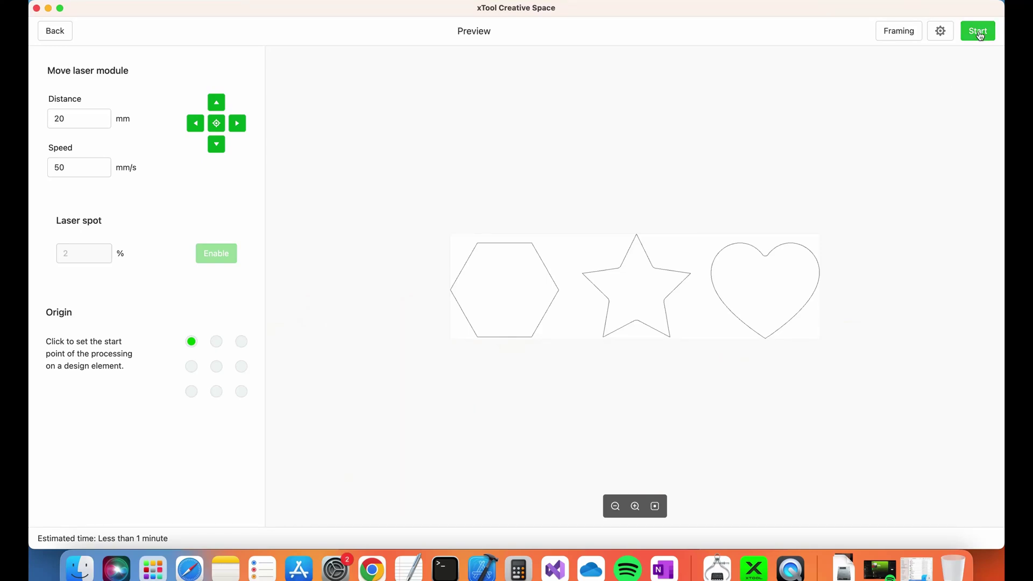
Send the hexagon, star and heart test job to the laser
click(979, 32)
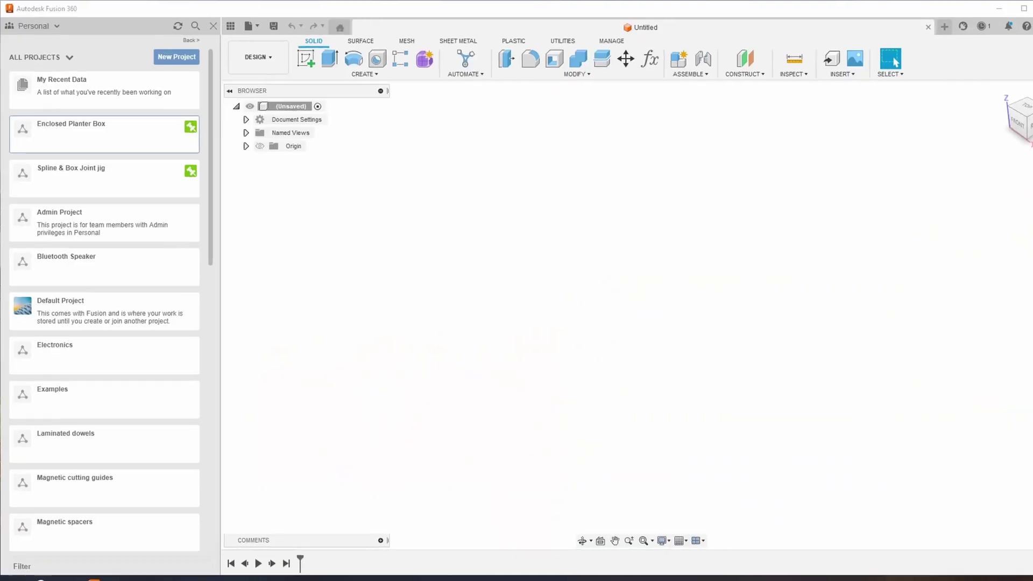
Create the 'Laser cut box' project and add user parameters kerf 0.1 mm and plyThickness 3 mm
click(173, 56)
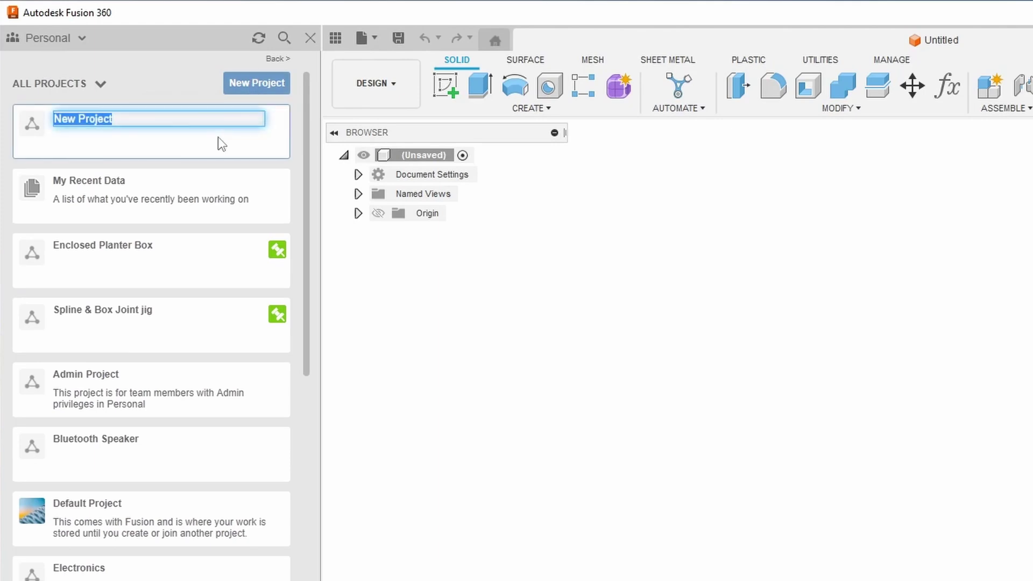
text(Laser cut box)
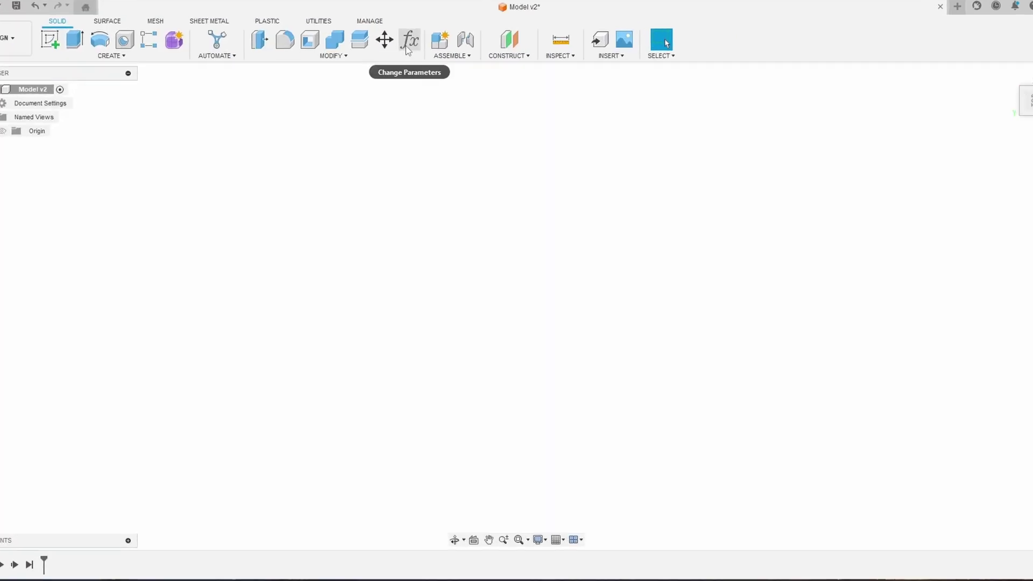
click(406, 43)
click(792, 76)
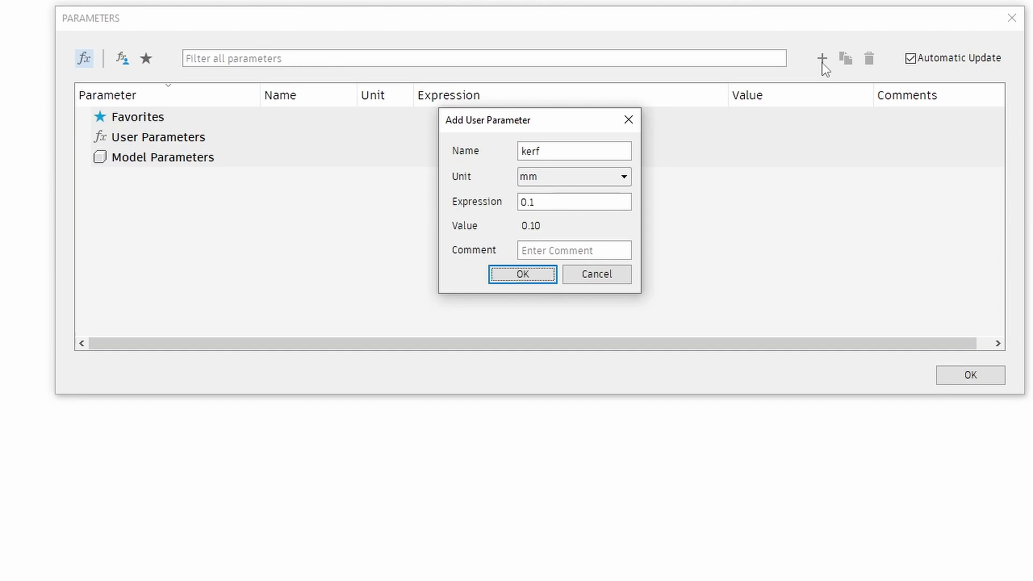
key(Return)
click(823, 64)
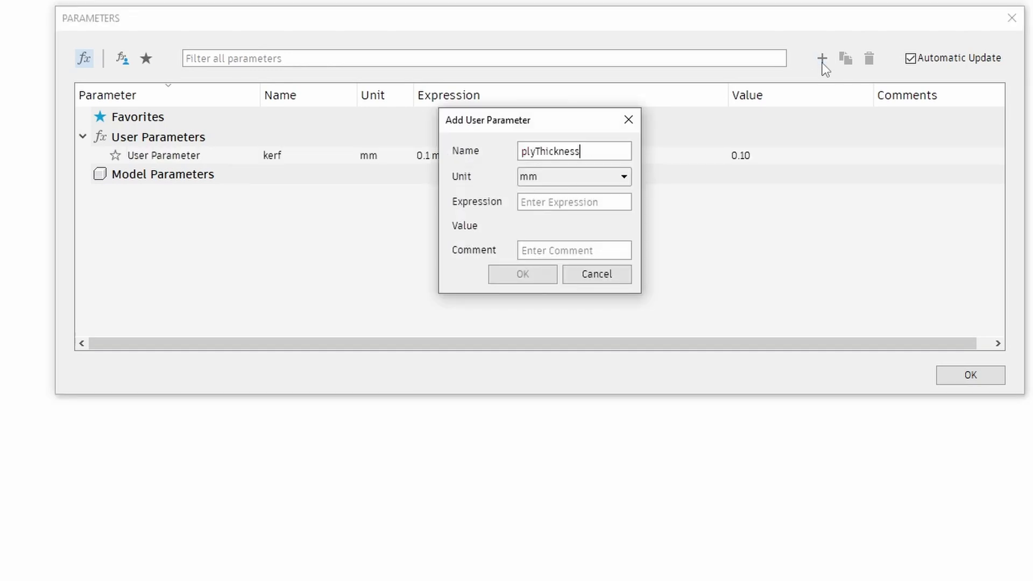
key(Return)
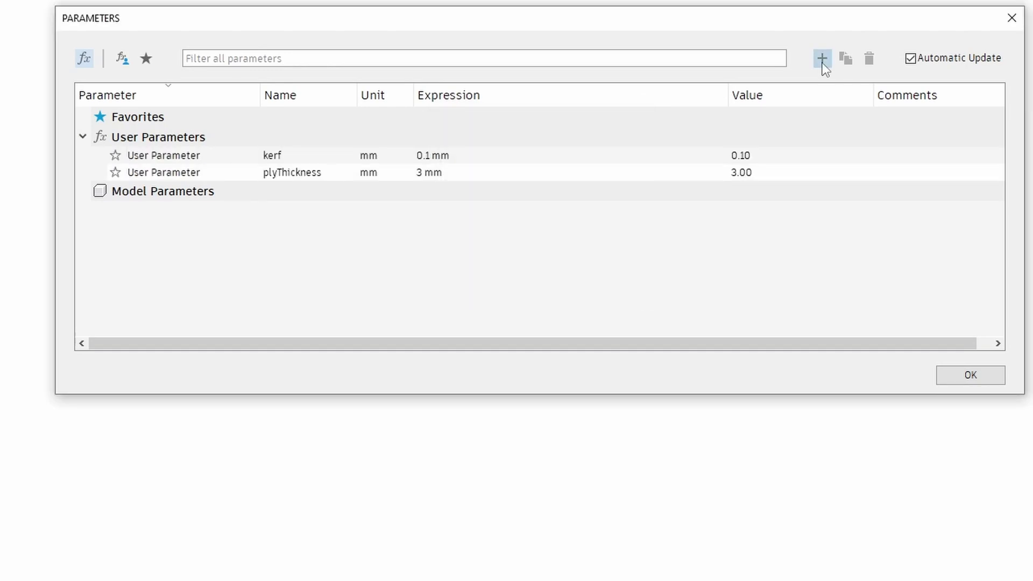
Add user parameters length 210 mm, width 130 mm, height 100 mm and fingerLength 10 mm
click(823, 64)
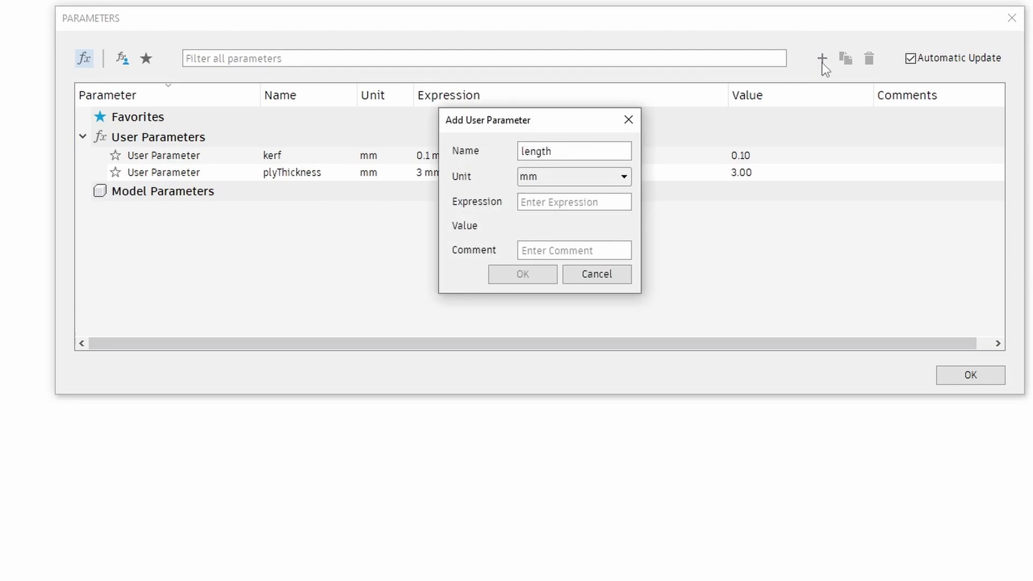
key(Return)
click(823, 63)
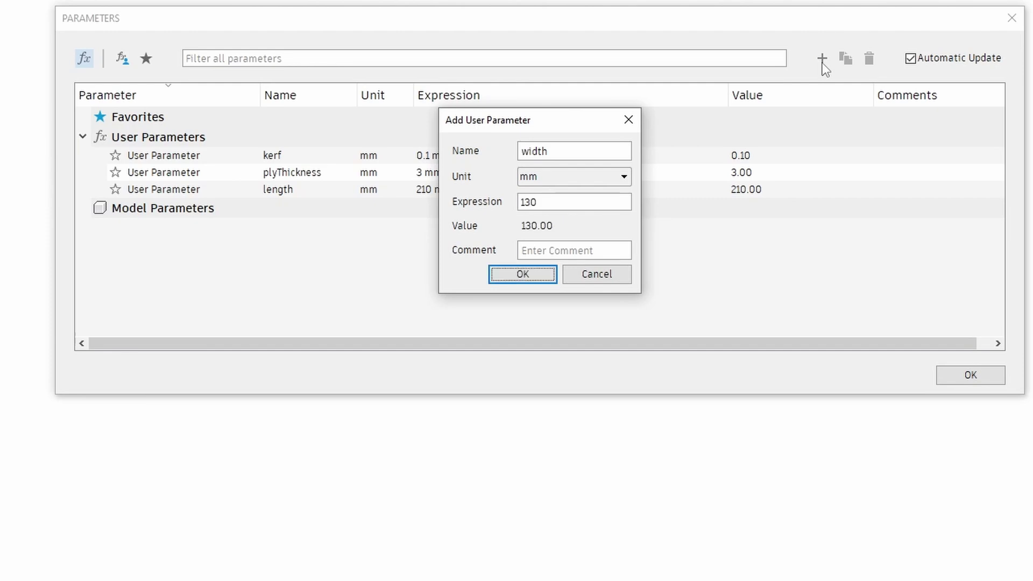
key(Return)
click(823, 64)
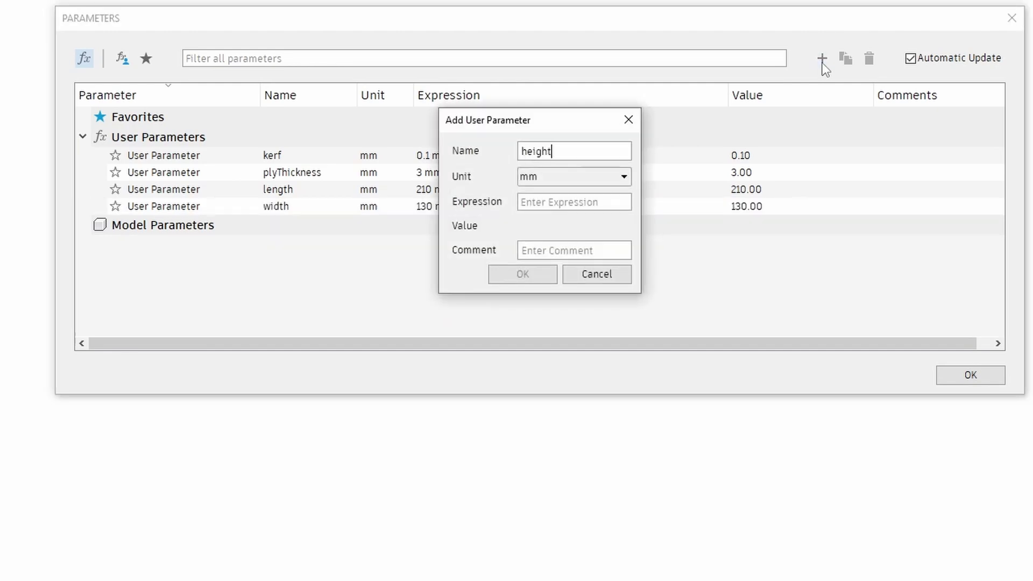
key(Return)
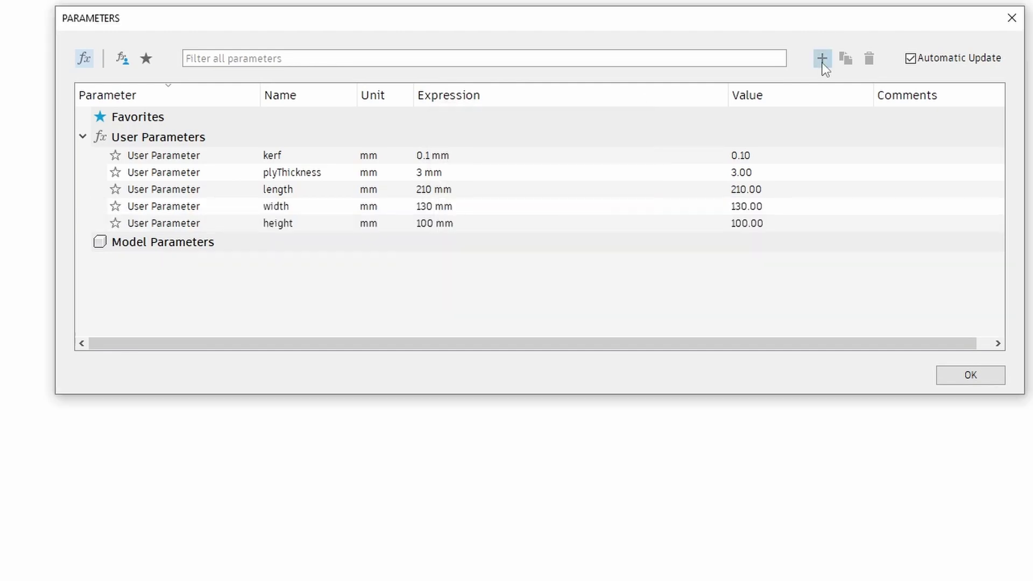
click(823, 63)
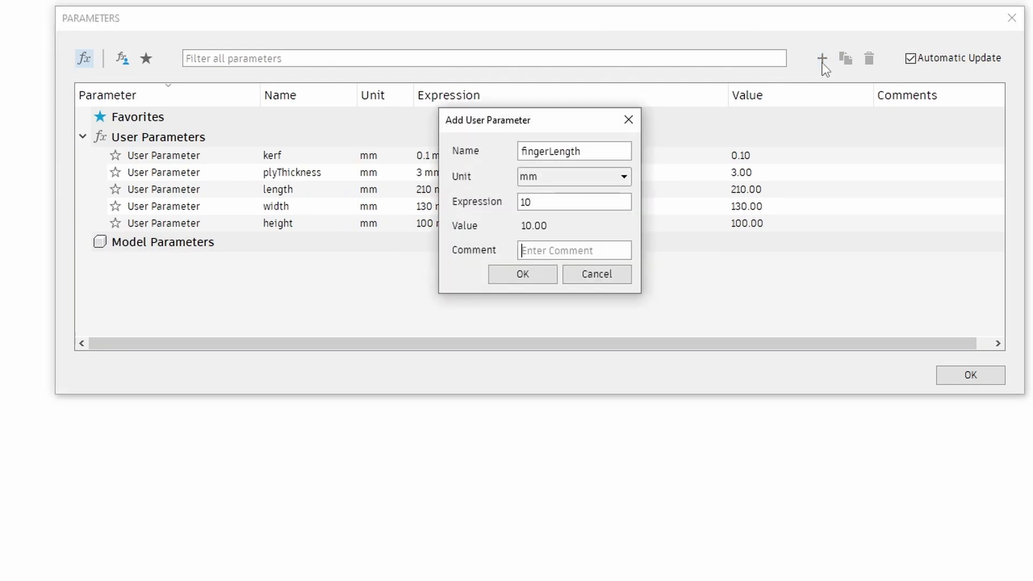
key(Return)
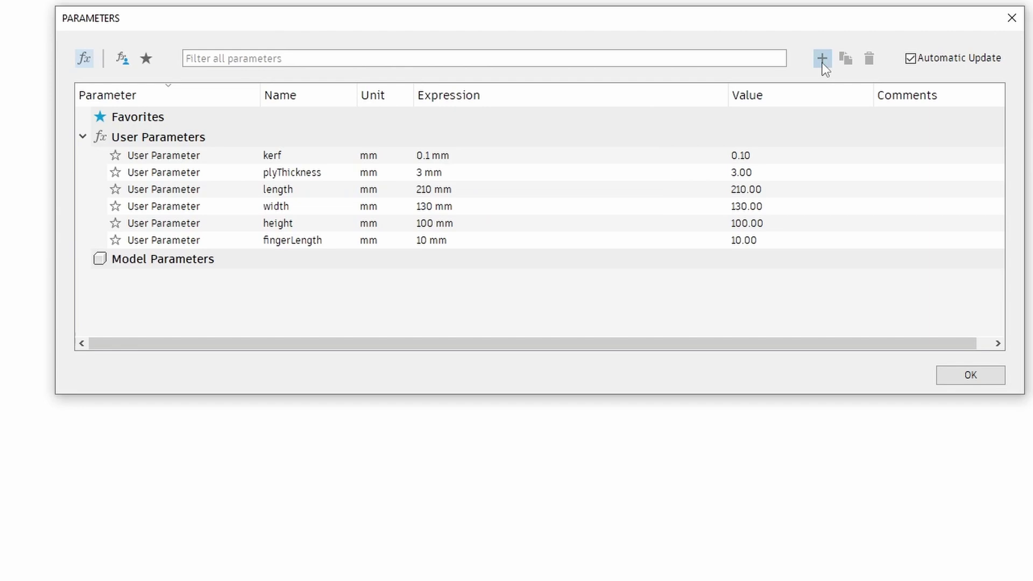
Close Parameters and Press Pull the notch faces with a -3 offset so the notch measures 9.8 mm
click(955, 377)
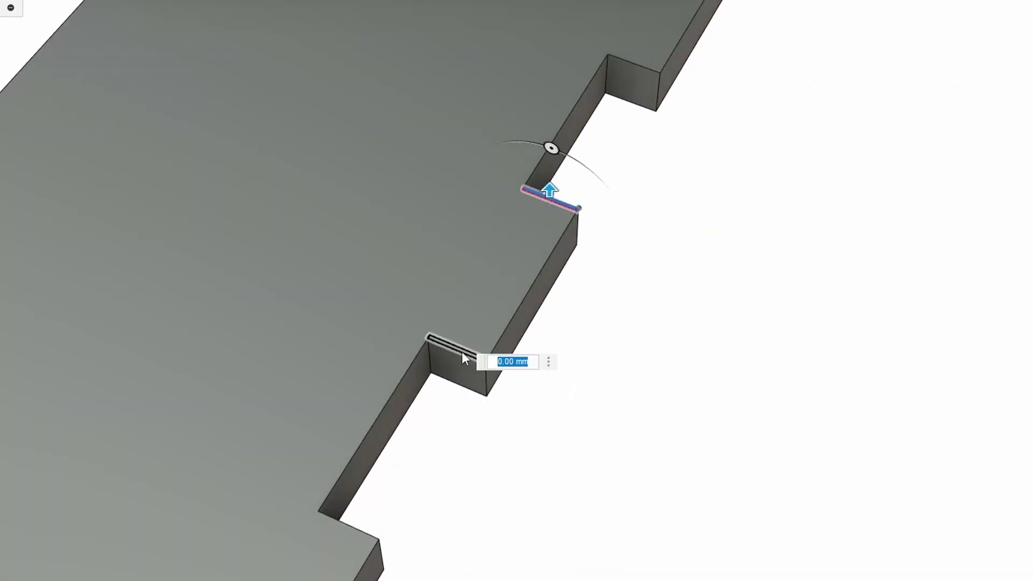
click(463, 353)
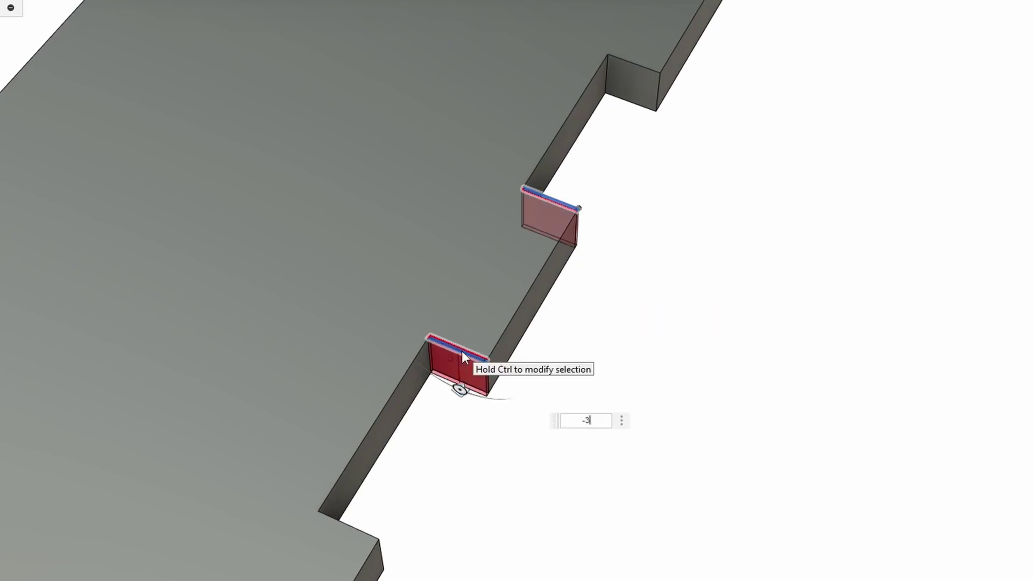
key(Return)
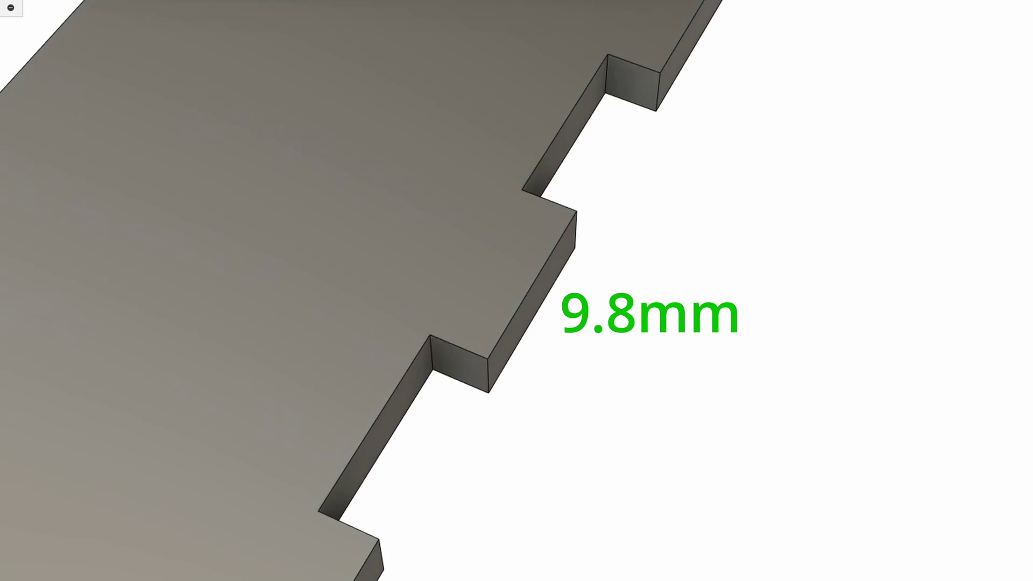
click(463, 367)
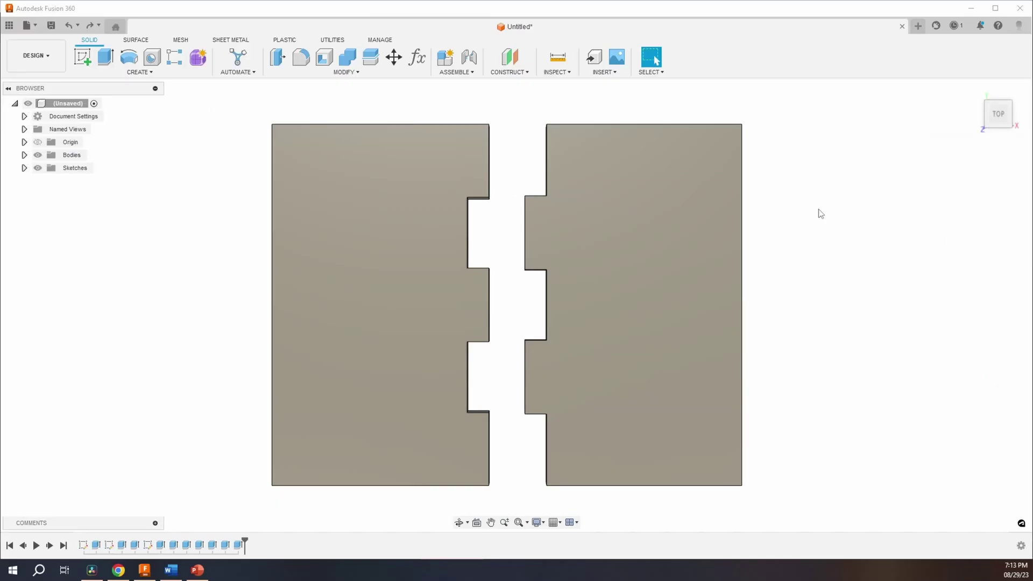
Use Align to snap the right plate's notch edge onto the left plate's notch edge
text(salign)
key(Return)
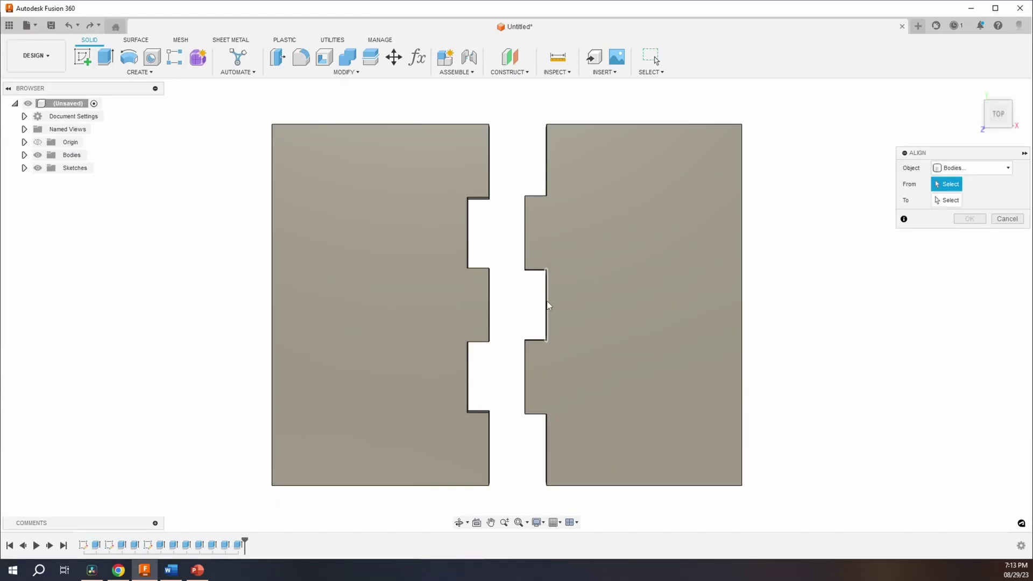
click(548, 305)
click(490, 310)
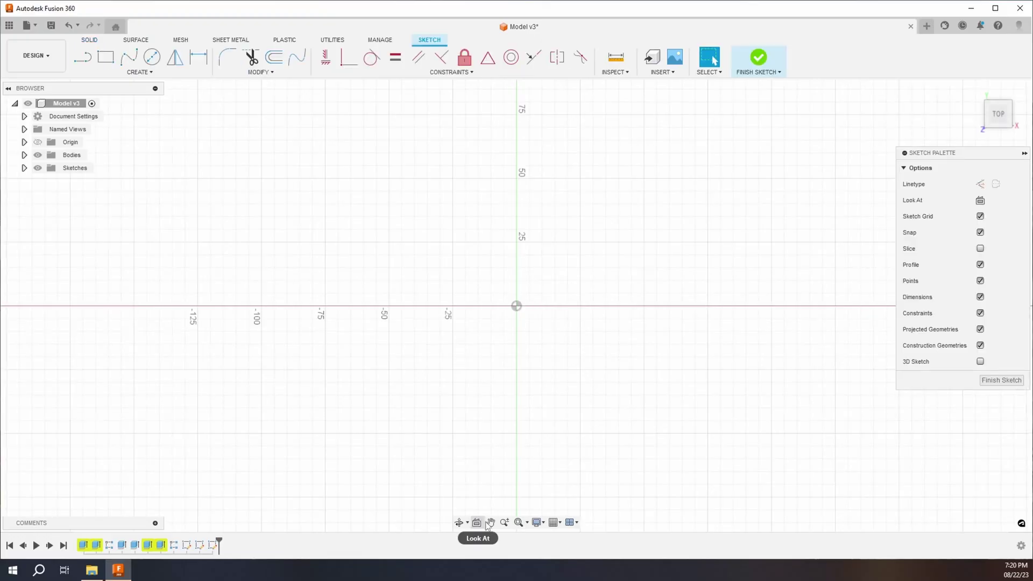
Draw a 210 × 130 mm rectangle from the origin and extrude it into a plate
click(105, 57)
click(352, 378)
text(130)
key(Return)
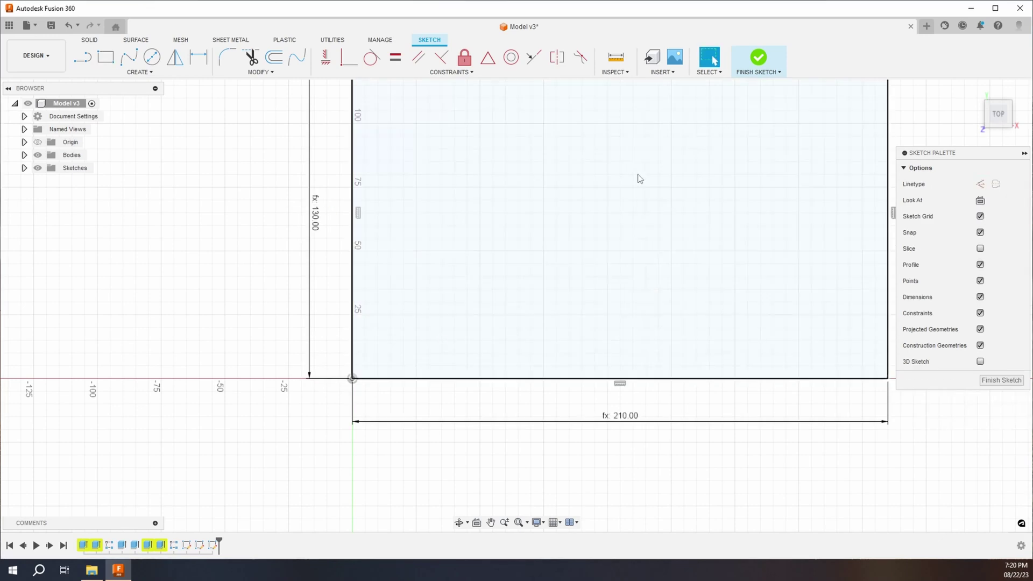
click(759, 57)
key(e)
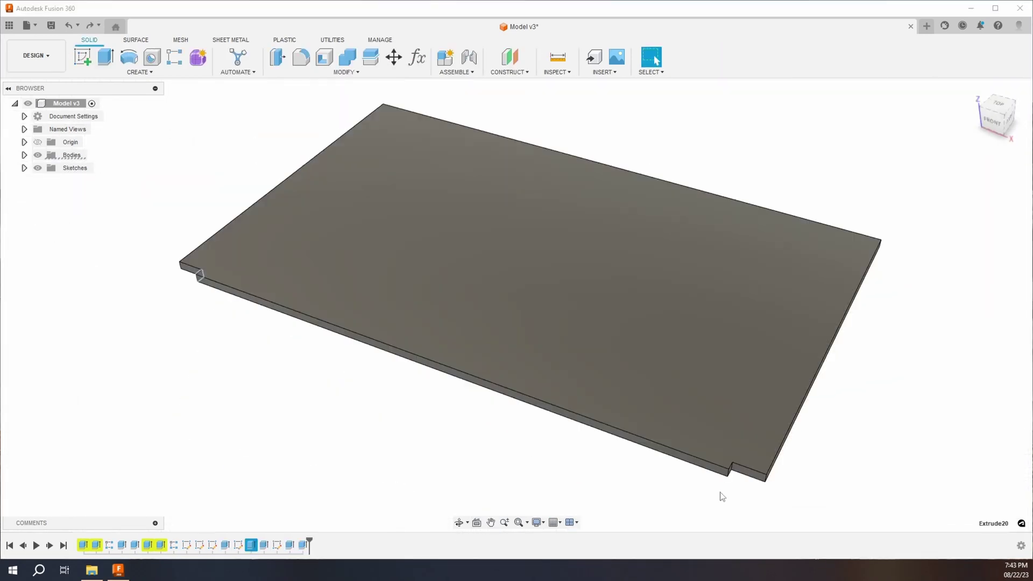
Pattern the finger notch along the edges: quantity length/fingerLength, spacing fingerLength*2
click(176, 63)
click(198, 275)
text(le)
click(928, 303)
text(/ f)
key(Tab)
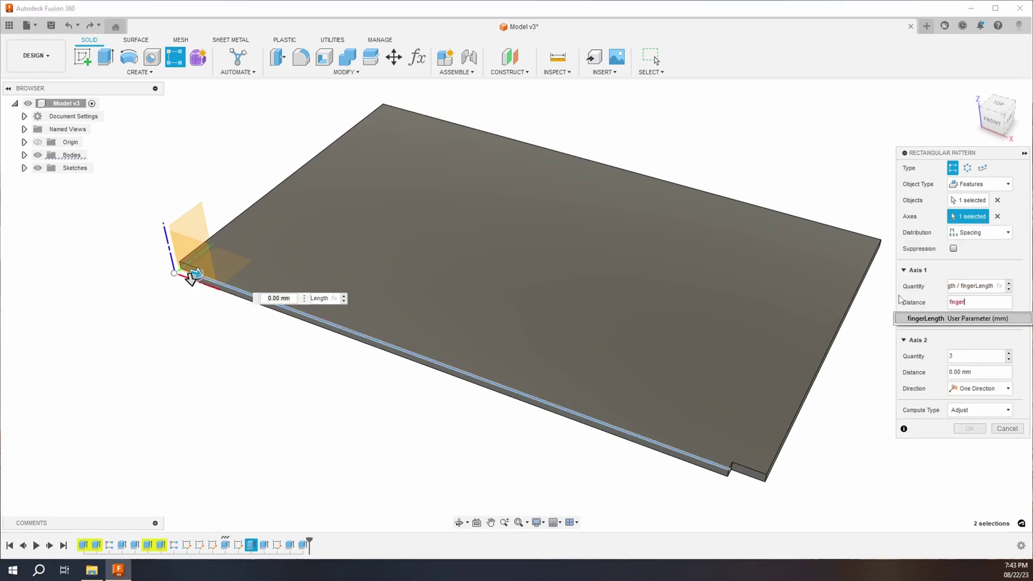
text(finger)
key(Return)
text(*2)
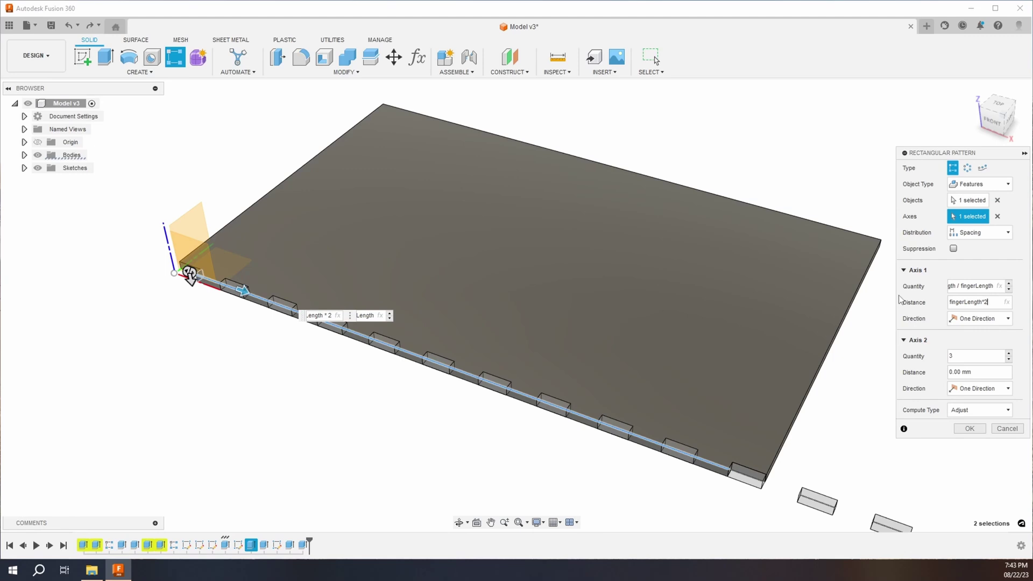
click(969, 428)
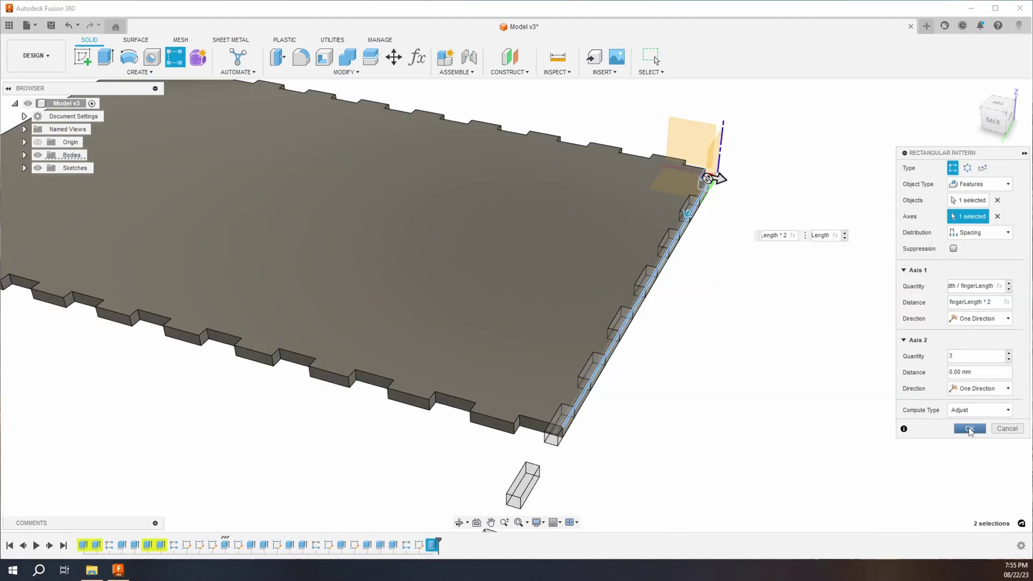
click(971, 430)
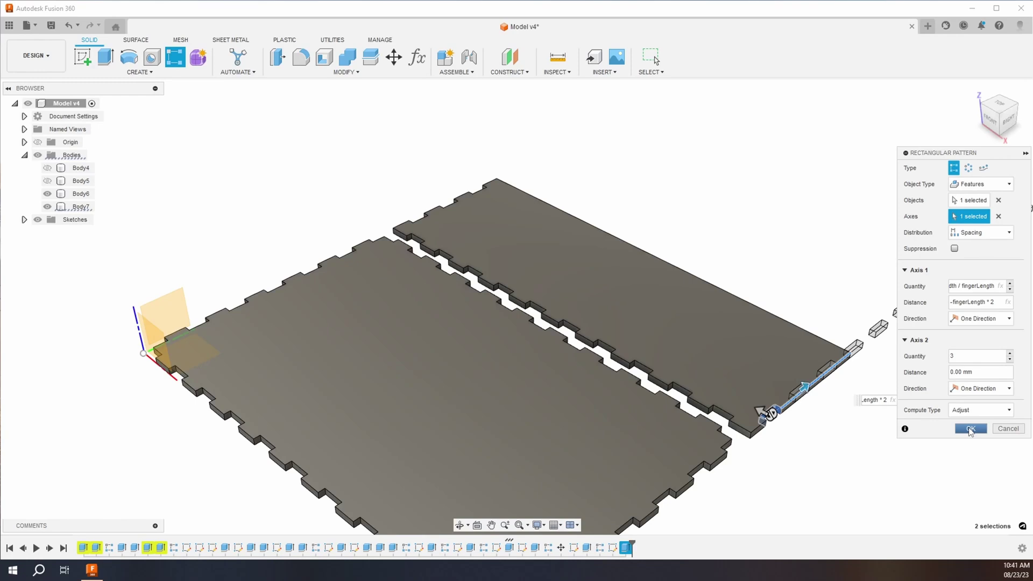
Finish the other plate's notch pattern, mirror a panel across Plane2, and move a copy 360 mm right
click(970, 429)
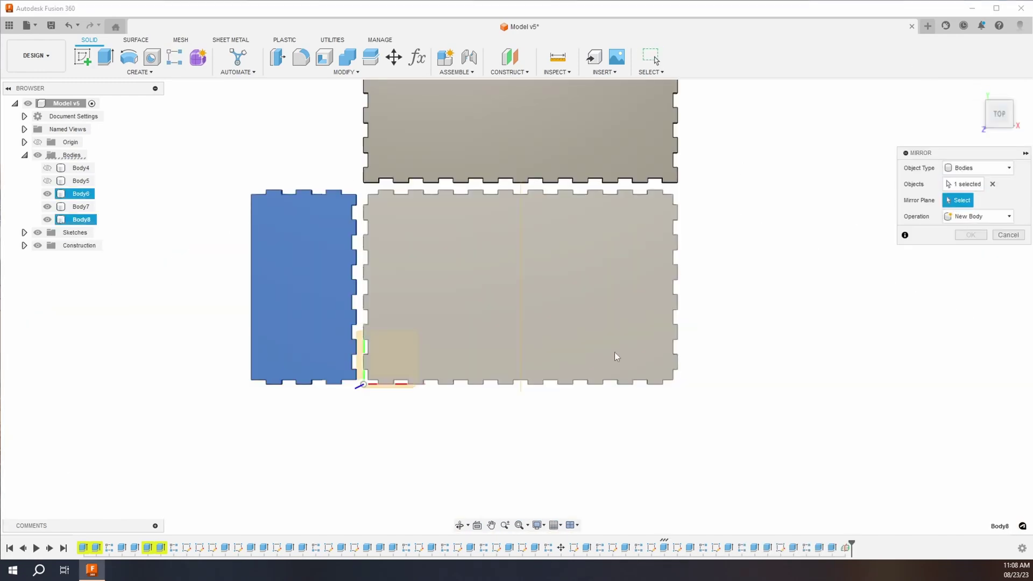
click(521, 389)
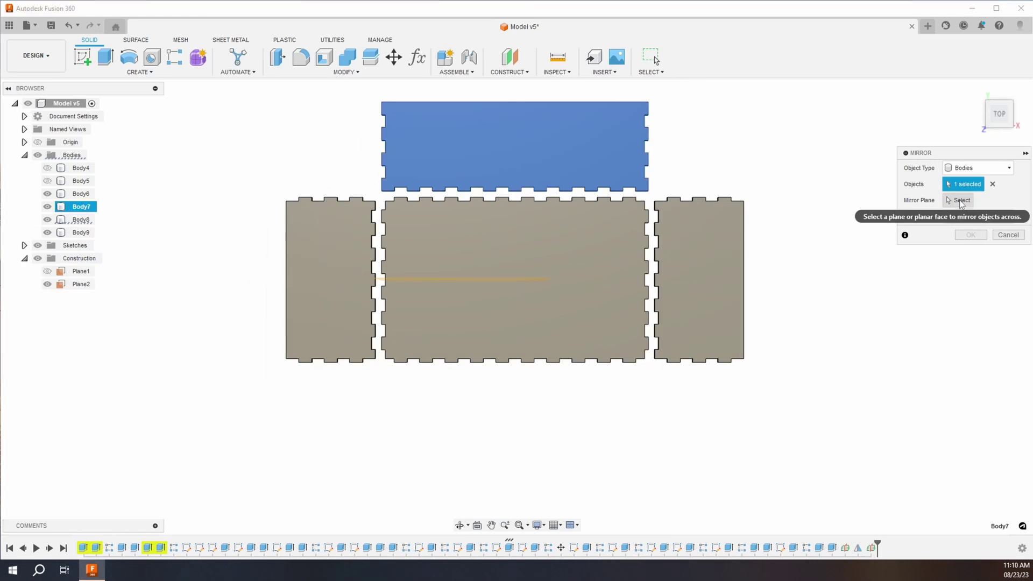
click(526, 284)
click(971, 235)
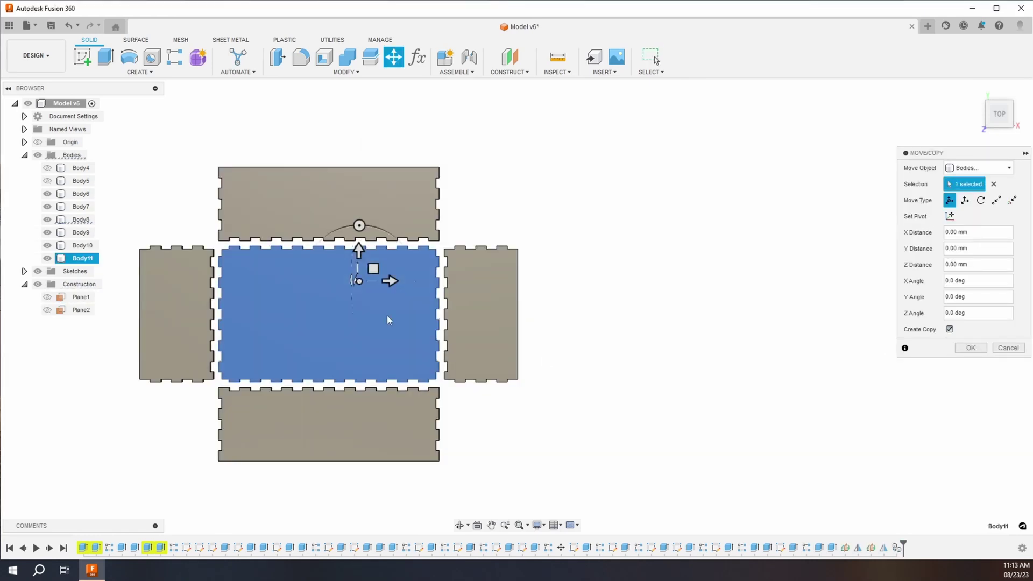
drag(389, 320, 761, 311)
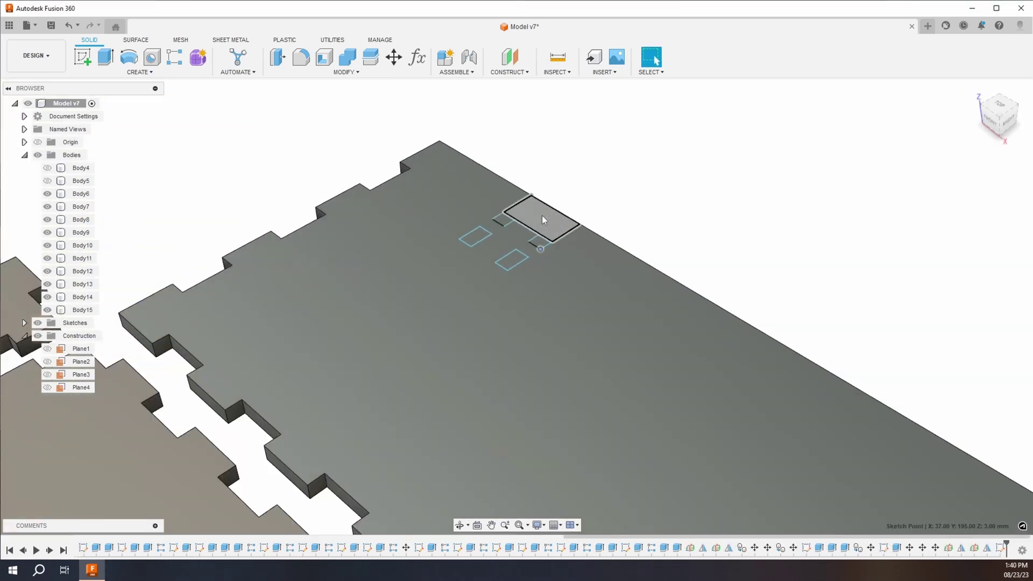
Extrude the slotted clip profiles and the round disc profile by plyThickness
key(e)
click(540, 207)
click(459, 241)
click(500, 269)
text(plyThickness)
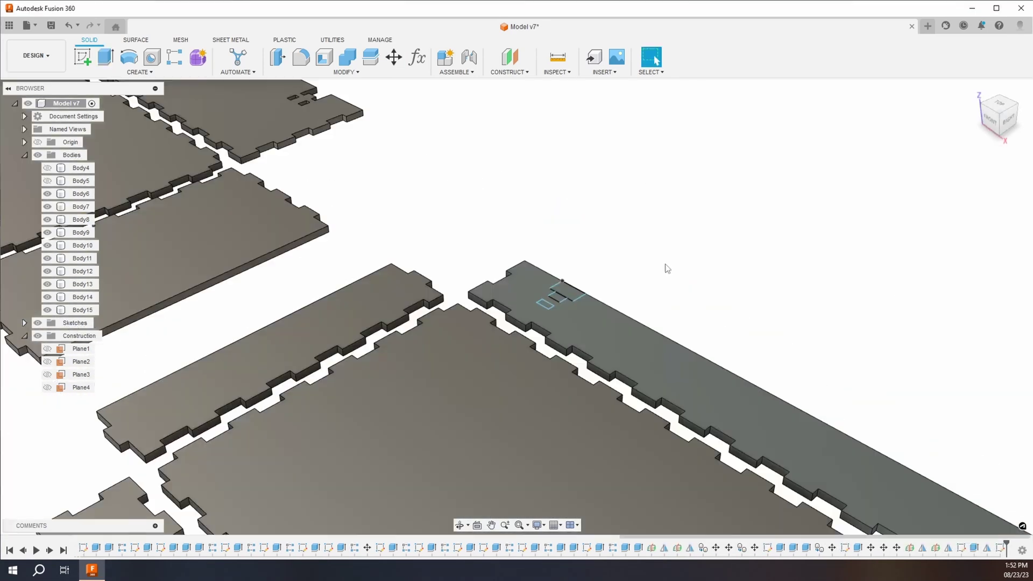
key(e)
click(556, 288)
text(ply)
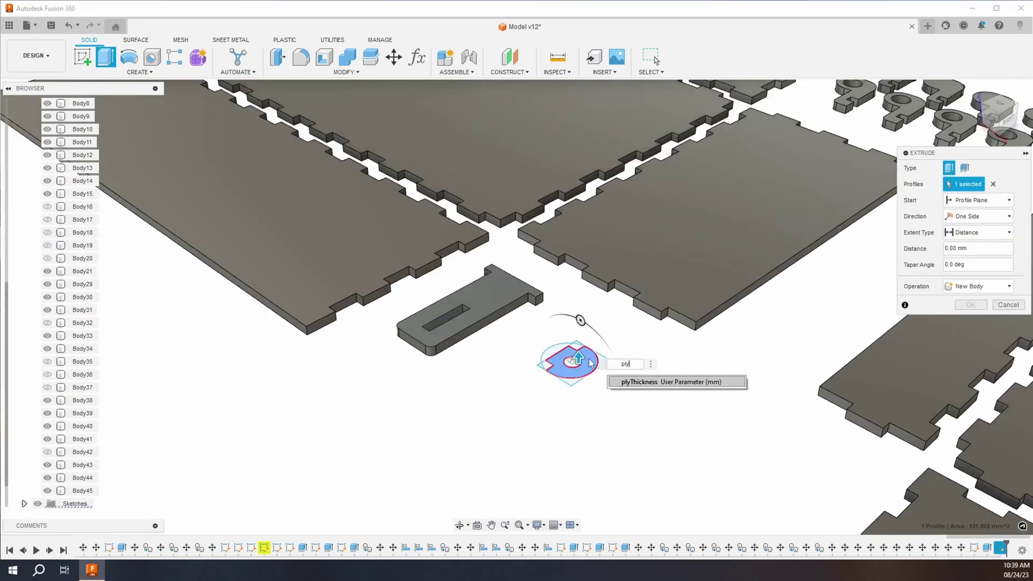
Commit the disc extrude and sketch a 300 × 300 mm sheet outline
key(Return)
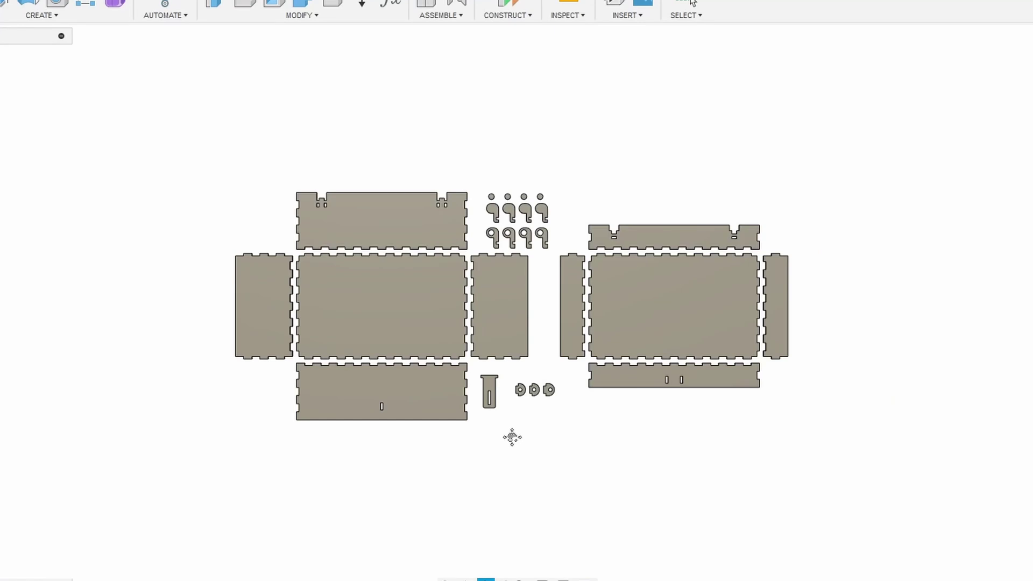
scroll(512, 437, up, 3)
drag(522, 420, 531, 461)
scroll(517, 454, up, 2)
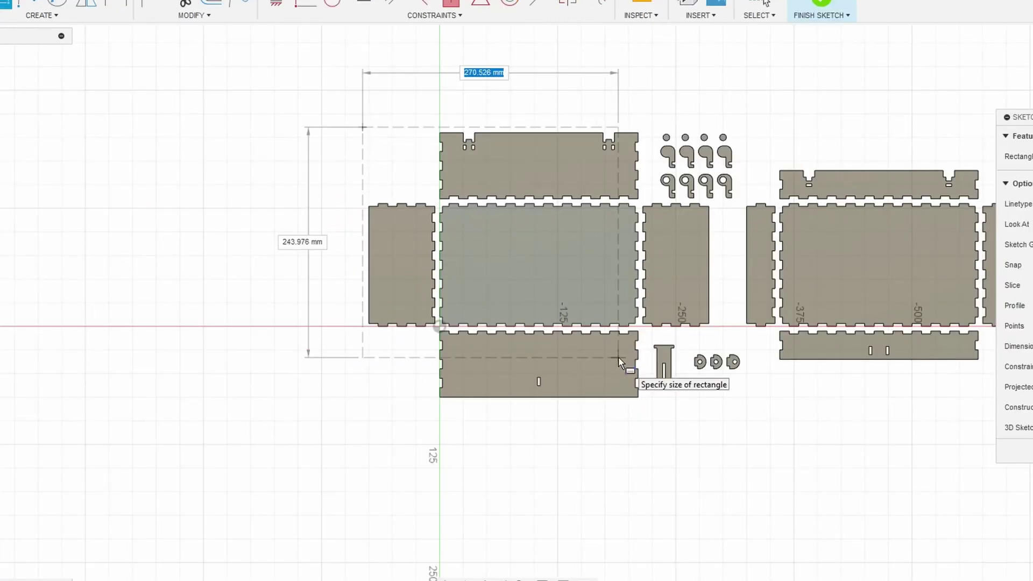
text(300)
key(Tab)
key(Return)
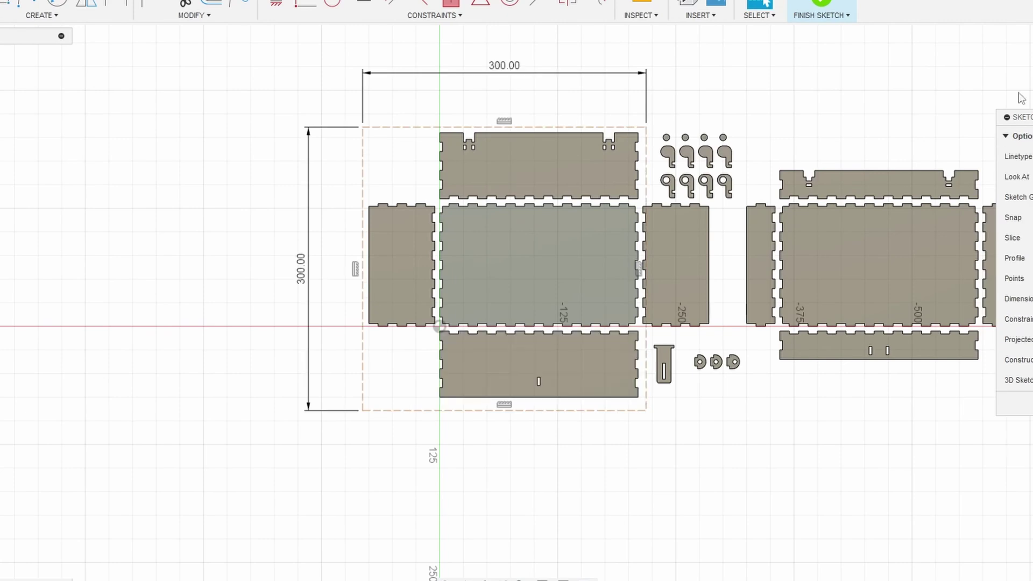
click(824, 8)
Move the top panel, the hooks (90 mm left) and the three round parts inside the sheet
click(417, 216)
key(m)
mouse_move(425, 208)
mouse_down()
mouse_move(409, 210)
mouse_move(419, 222)
mouse_up()
key(Return)
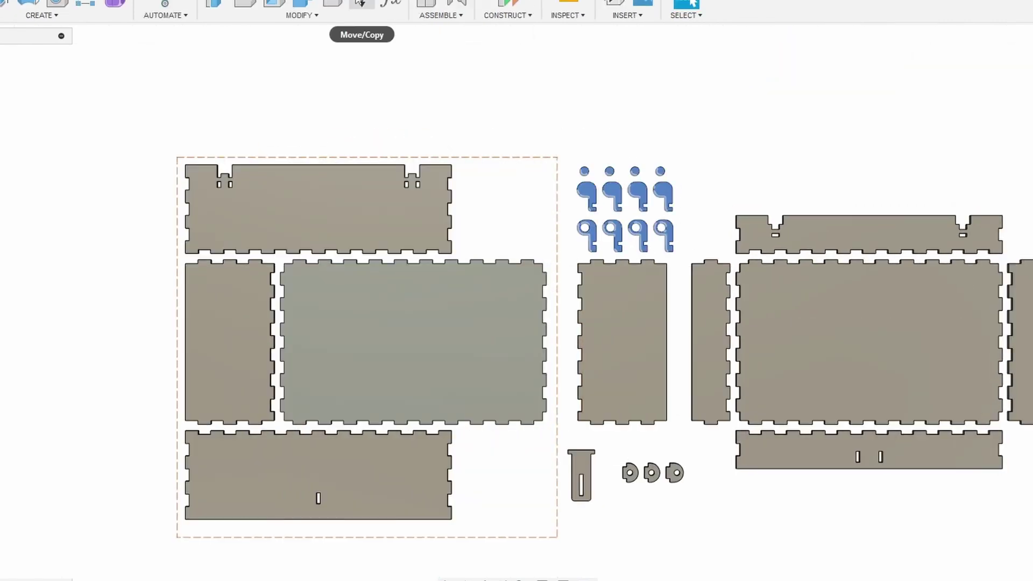
click(362, 3)
drag(683, 240, 560, 237)
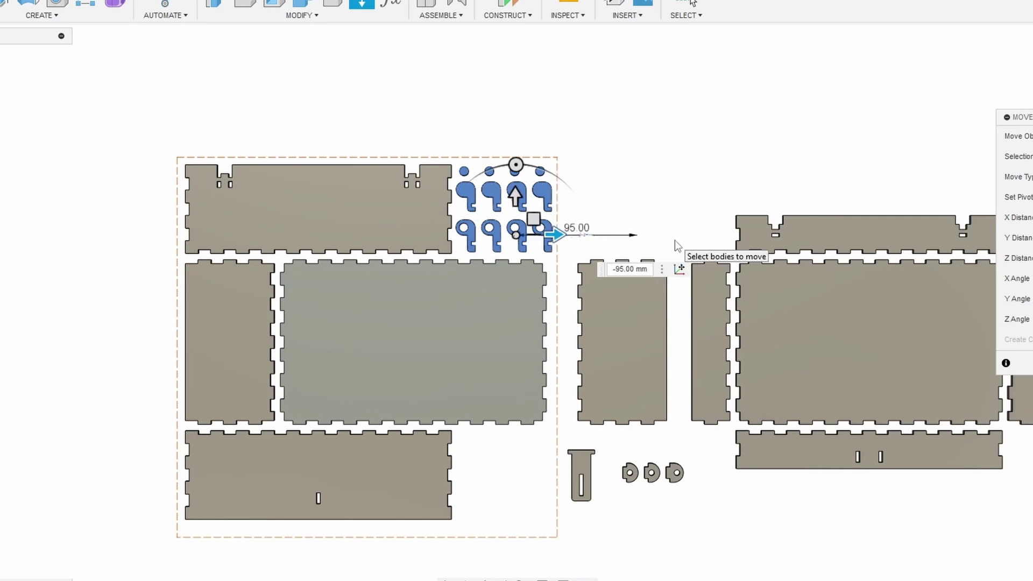
key(Return)
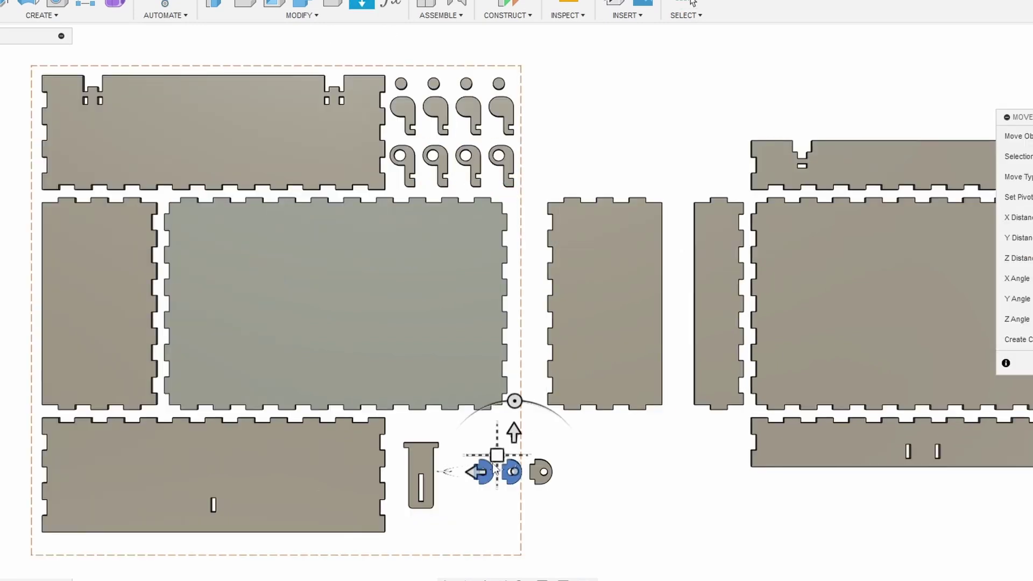
drag(495, 472, 470, 472)
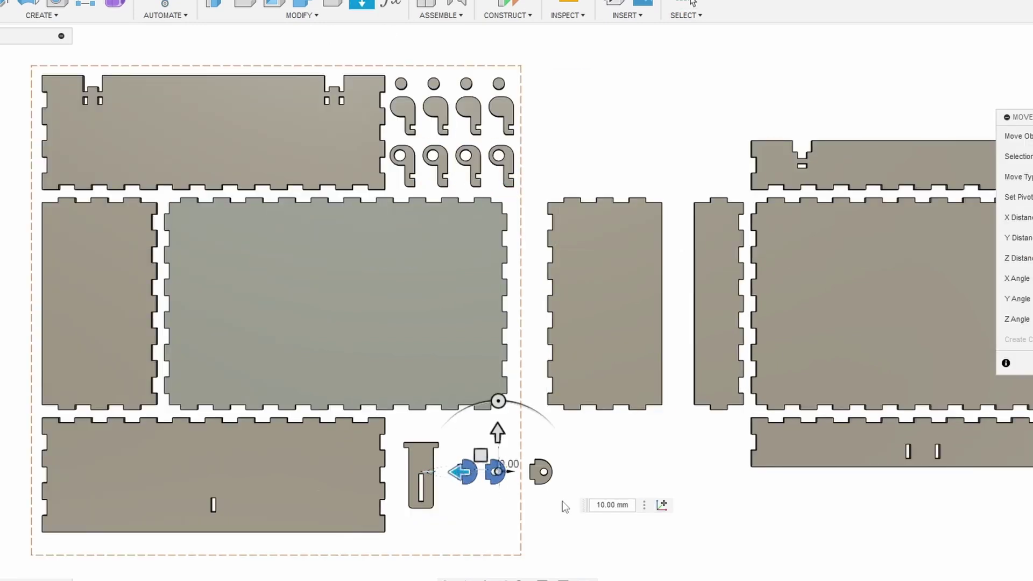
key(Return)
click(541, 472)
key(m)
drag(546, 448, 497, 521)
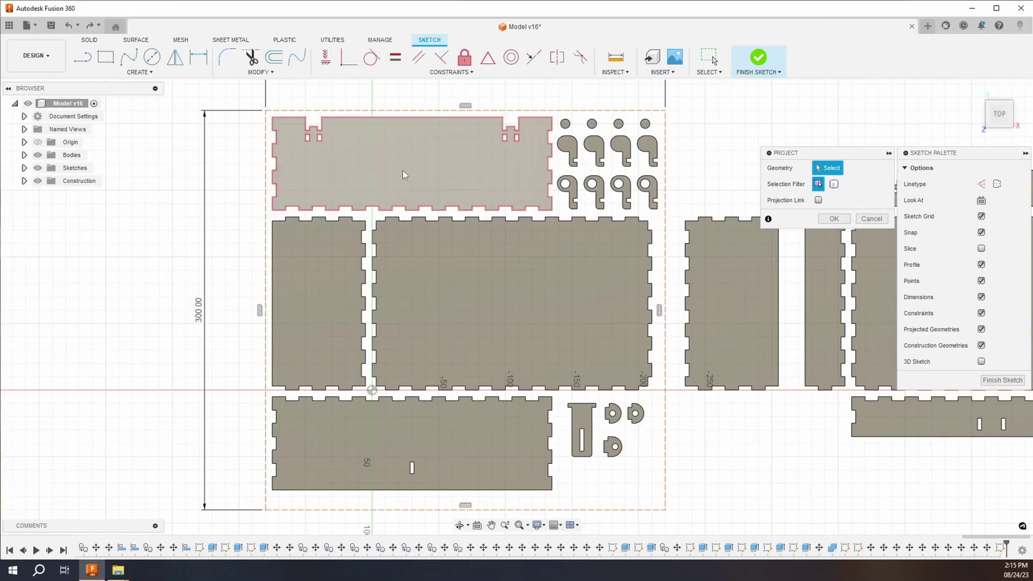
Project the first sheet's circle, hooks, panels, T-clip and round parts into its sketch
scroll(561, 129, up, 3)
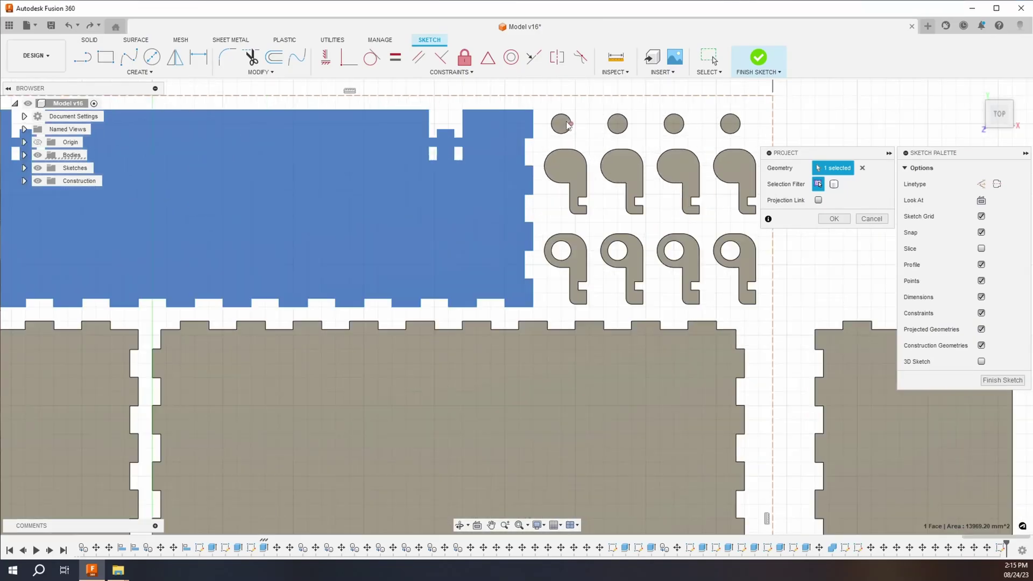
click(741, 134)
click(734, 172)
click(678, 172)
click(622, 172)
click(565, 172)
click(578, 280)
click(635, 280)
click(692, 279)
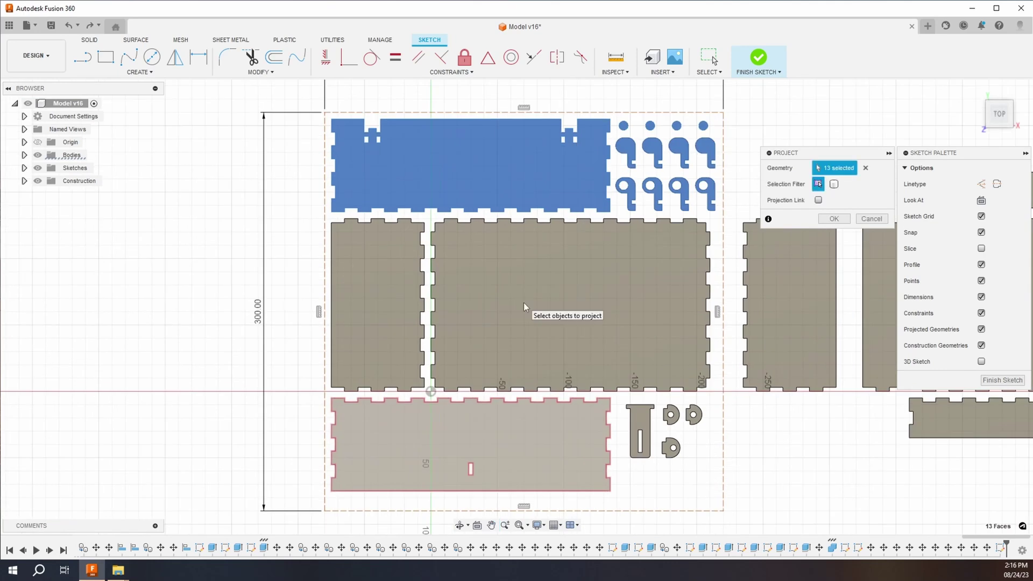
click(524, 302)
click(473, 447)
click(395, 300)
click(639, 431)
scroll(657, 422, up, 4)
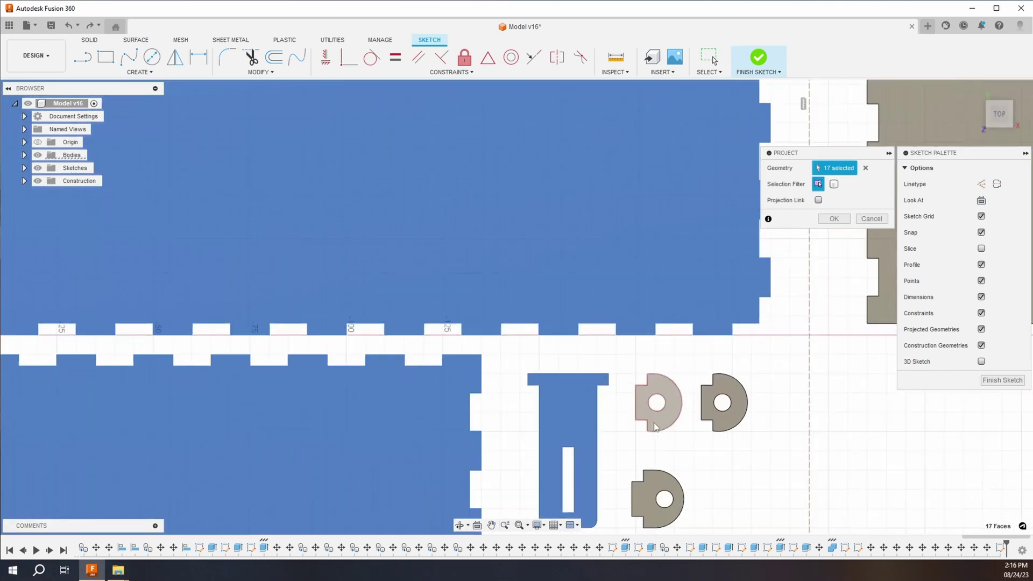
click(656, 422)
click(746, 414)
click(644, 502)
scroll(644, 502, down, 4)
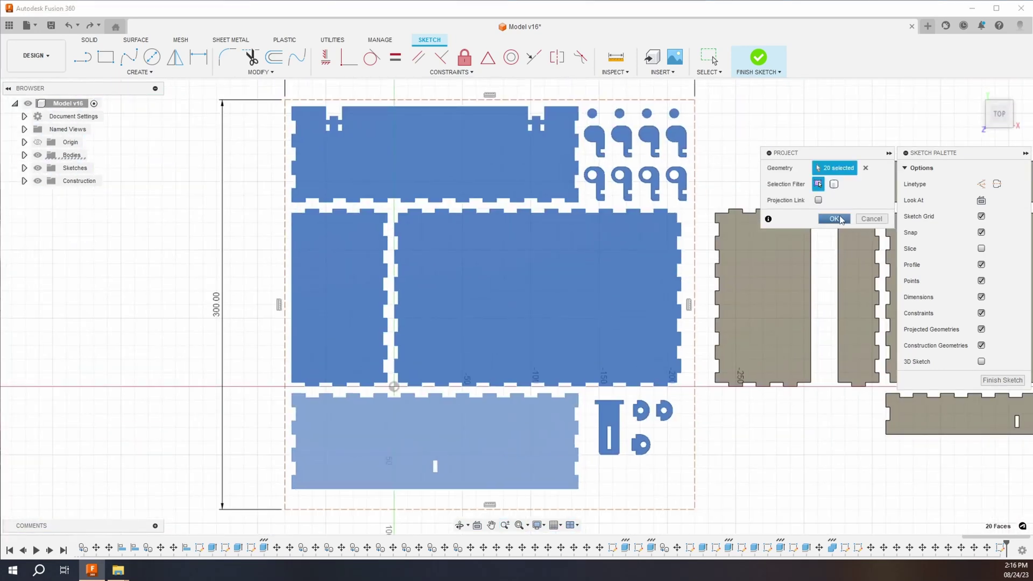
click(842, 220)
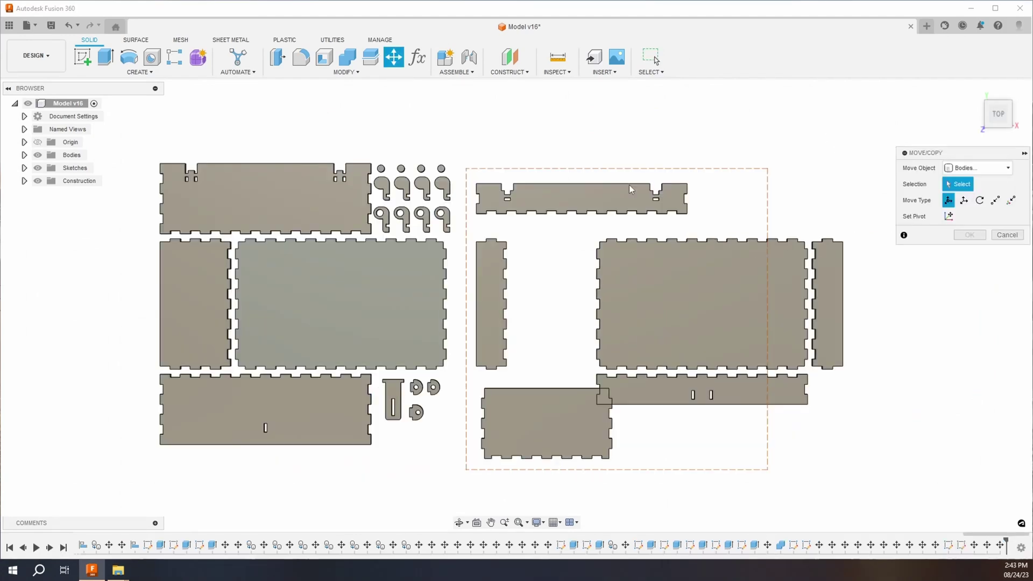
Place the strips and large panel in the second sheet (60, -230 mm), project them, and finish
click(582, 108)
click(491, 291)
text(60)
click(664, 294)
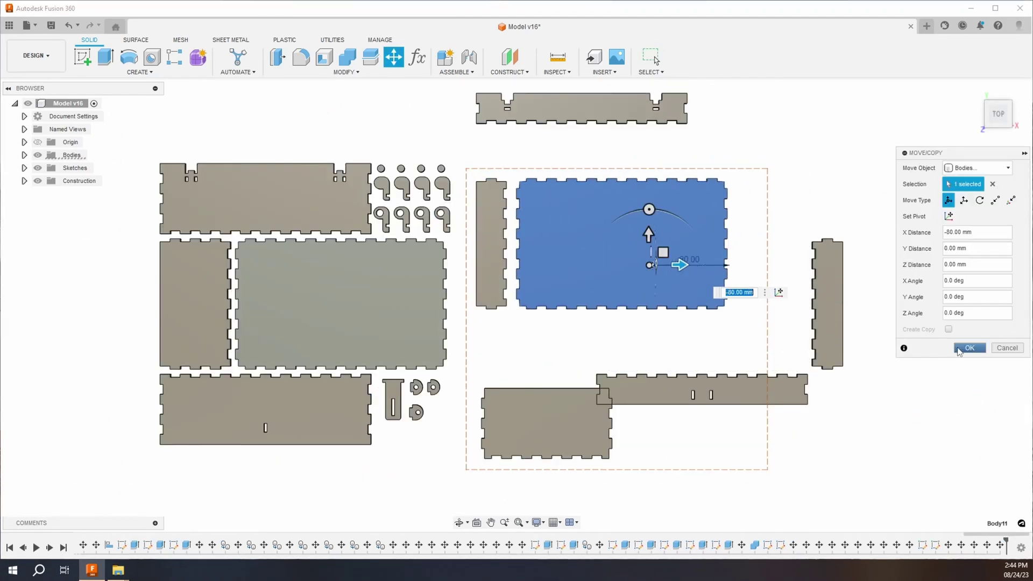
click(829, 301)
click(581, 108)
text(-230)
click(670, 376)
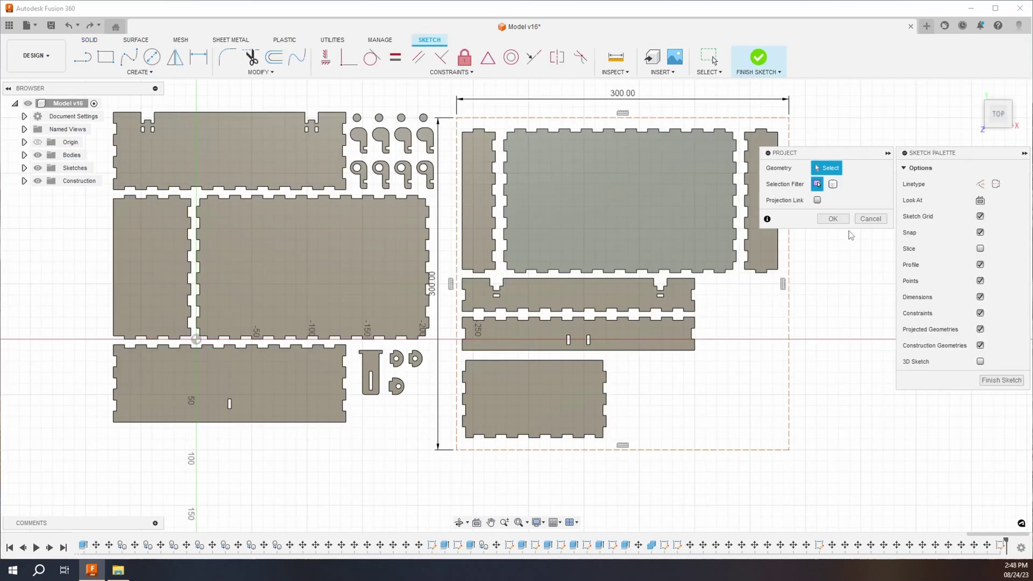
click(619, 200)
click(535, 300)
click(833, 219)
Hide the bodies and insert kiwiworkshop.svg at 0.5 scale onto the second sheet's lid panel
click(758, 57)
click(38, 155)
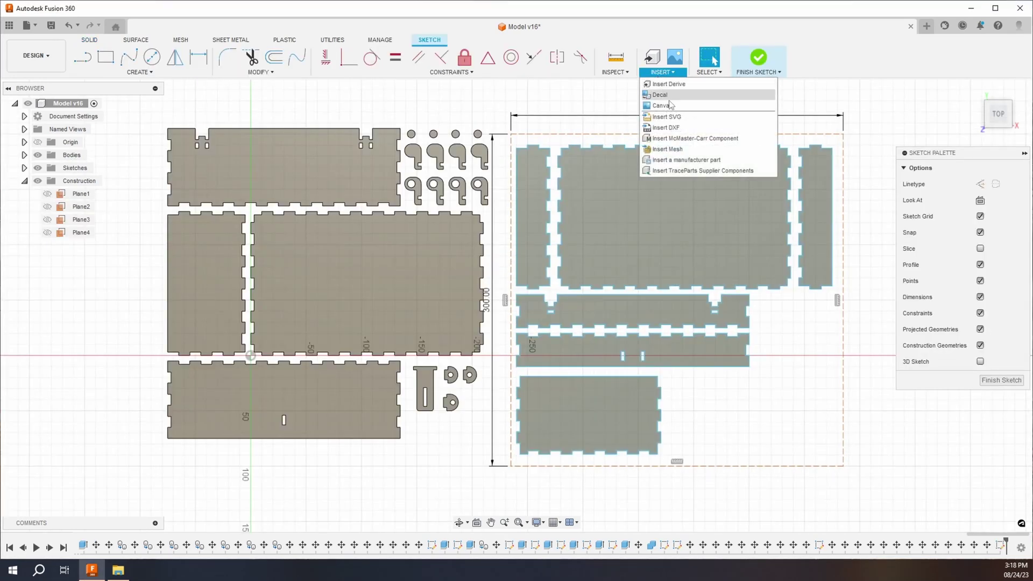
click(670, 117)
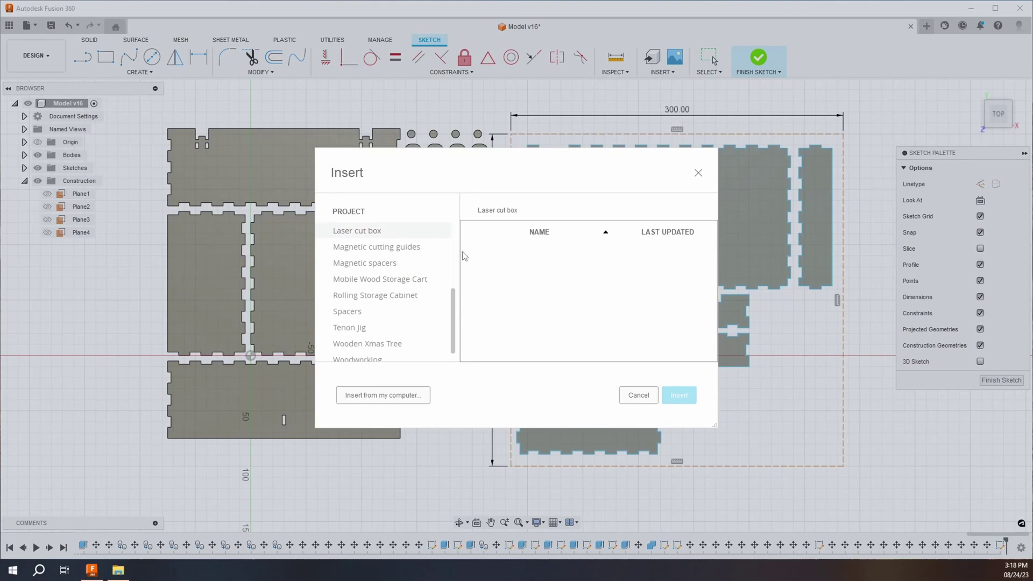
click(391, 401)
click(413, 172)
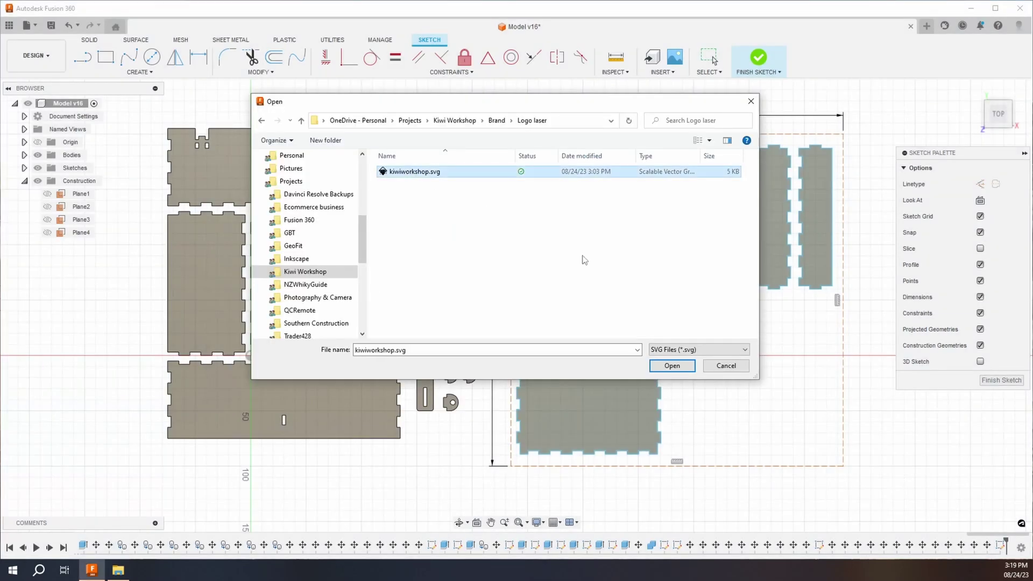
click(672, 366)
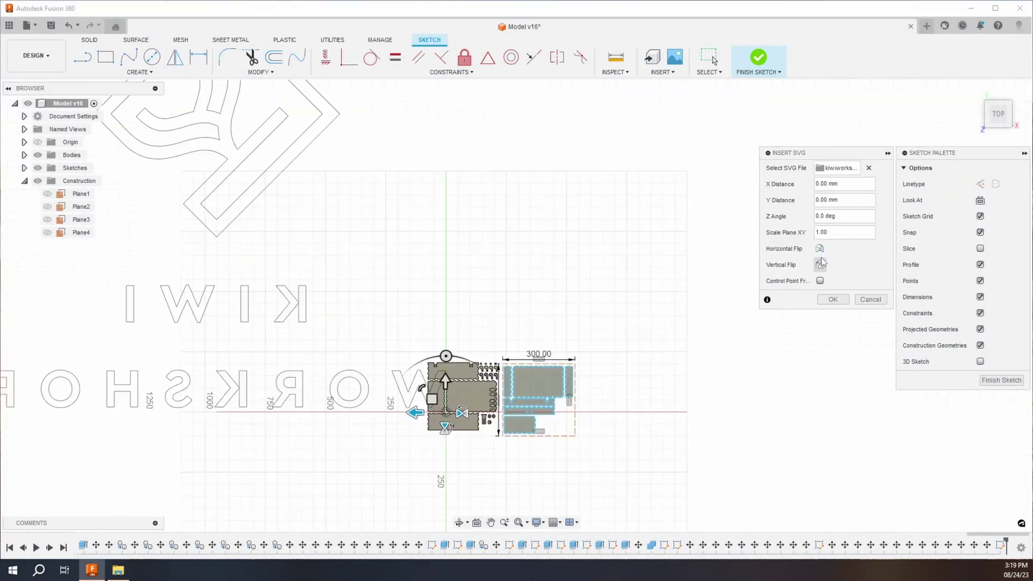
scroll(366, 383, up, 5)
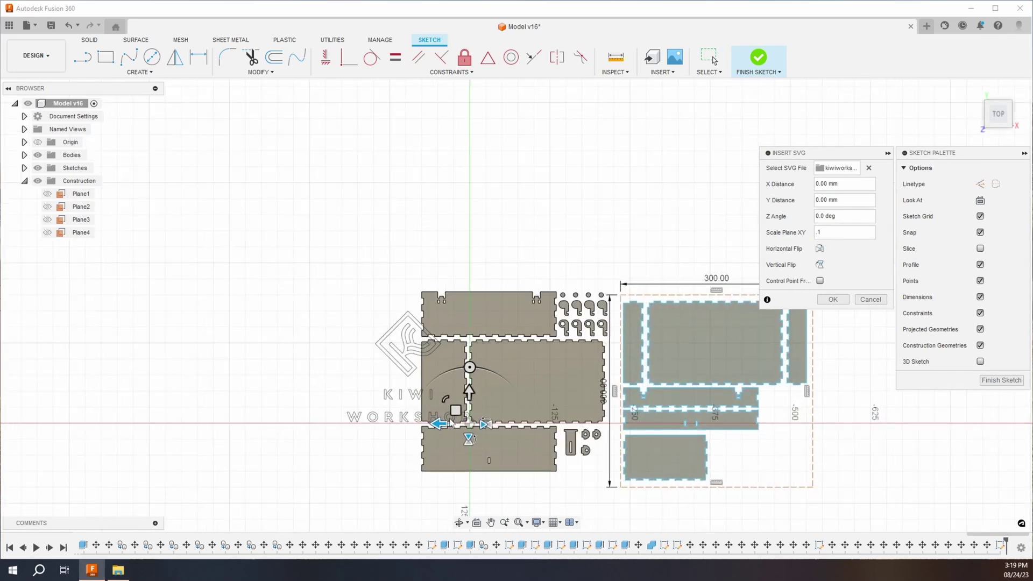
drag(440, 427, 756, 426)
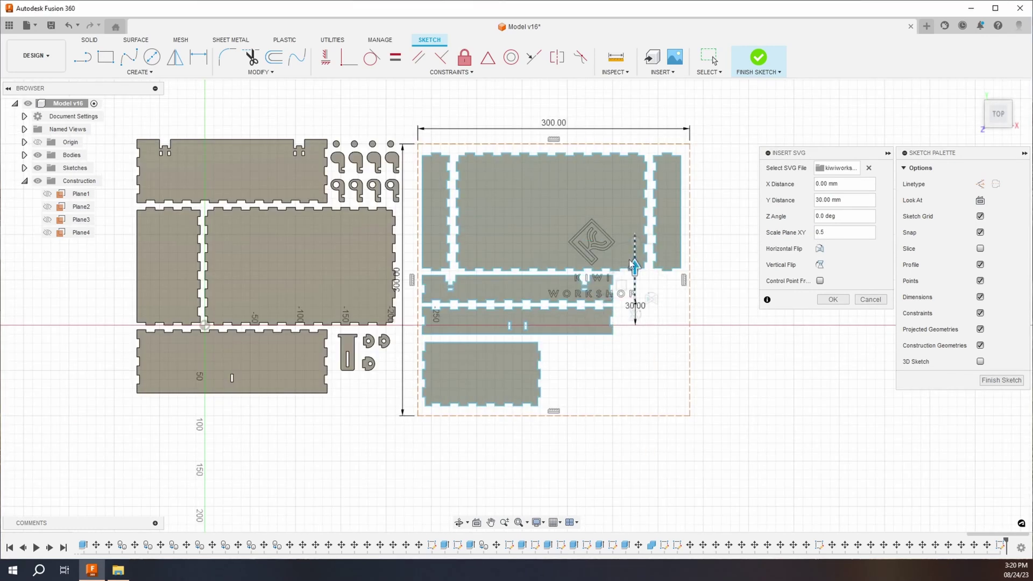
drag(630, 228, 589, 253)
scroll(597, 243, up, 4)
click(833, 299)
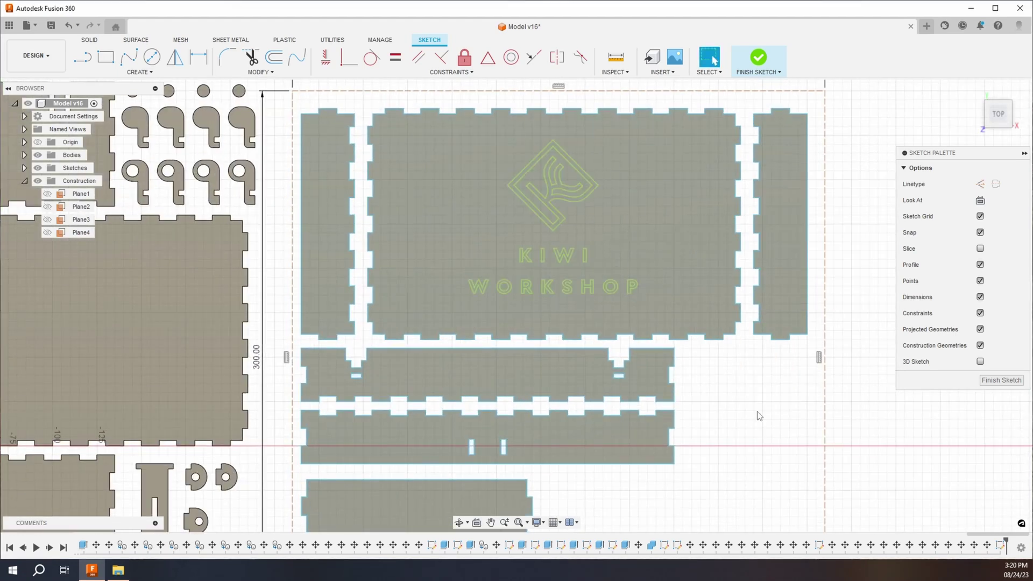
click(760, 60)
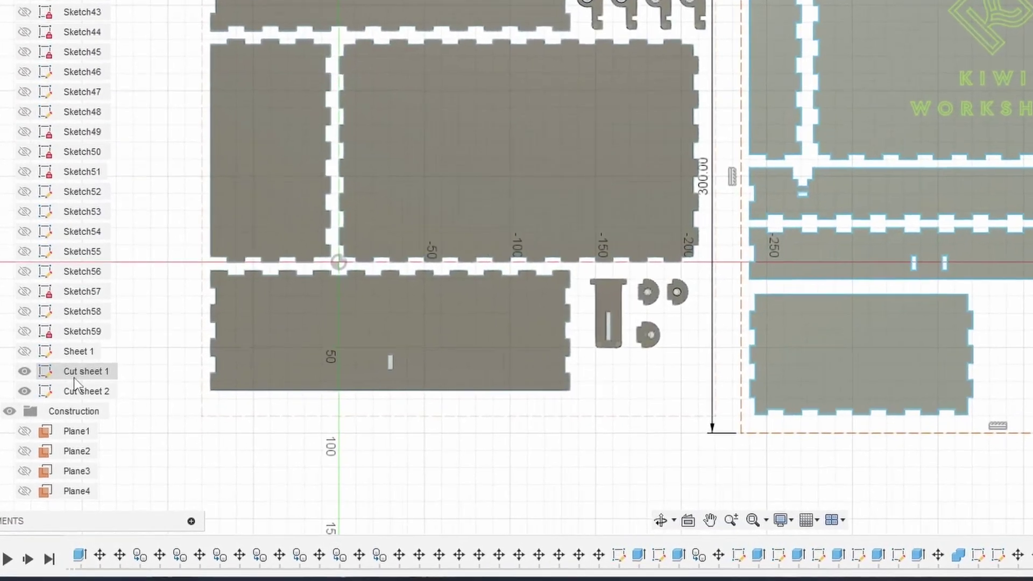
Export the Cut sheet 1 sketch as DXF named cut-sheet-1
right_click(76, 373)
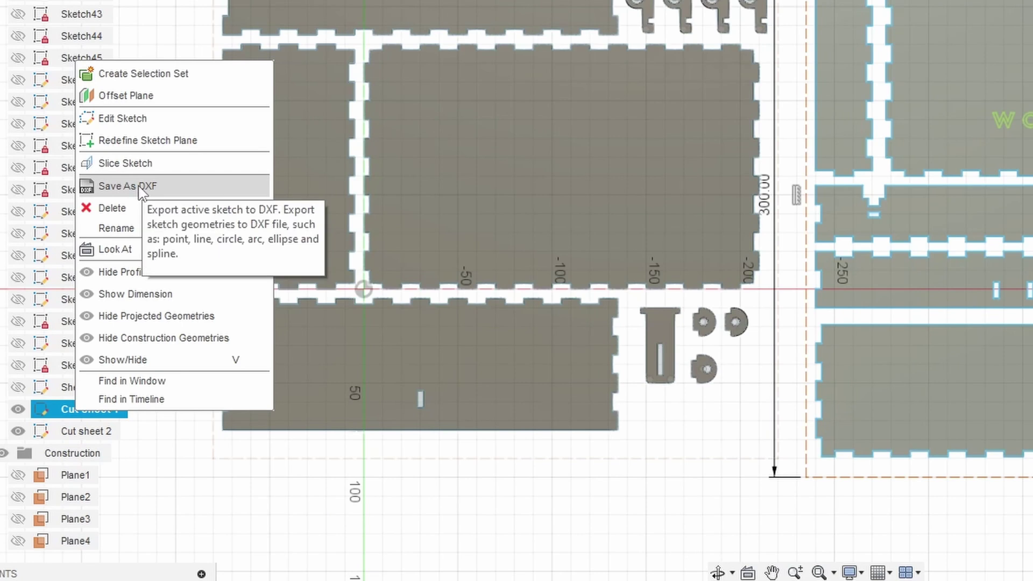
click(141, 186)
text(cu)
text(t-s)
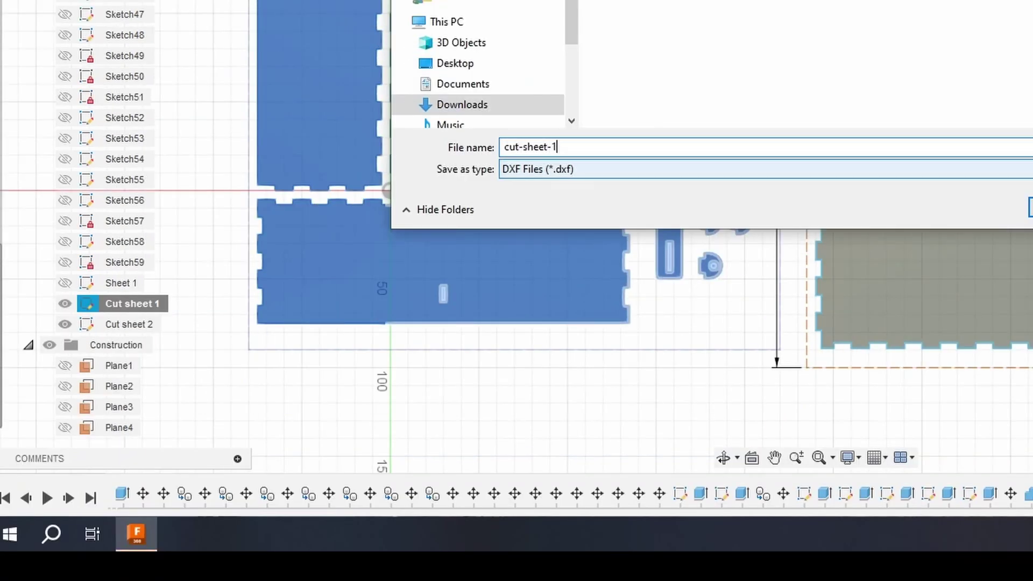
text(heet-1)
key(Return)
Export the Cut sheet 2 sketch as DXF named cut-sheet-2
right_click(124, 324)
click(173, 397)
text(cut-s)
key(Return)
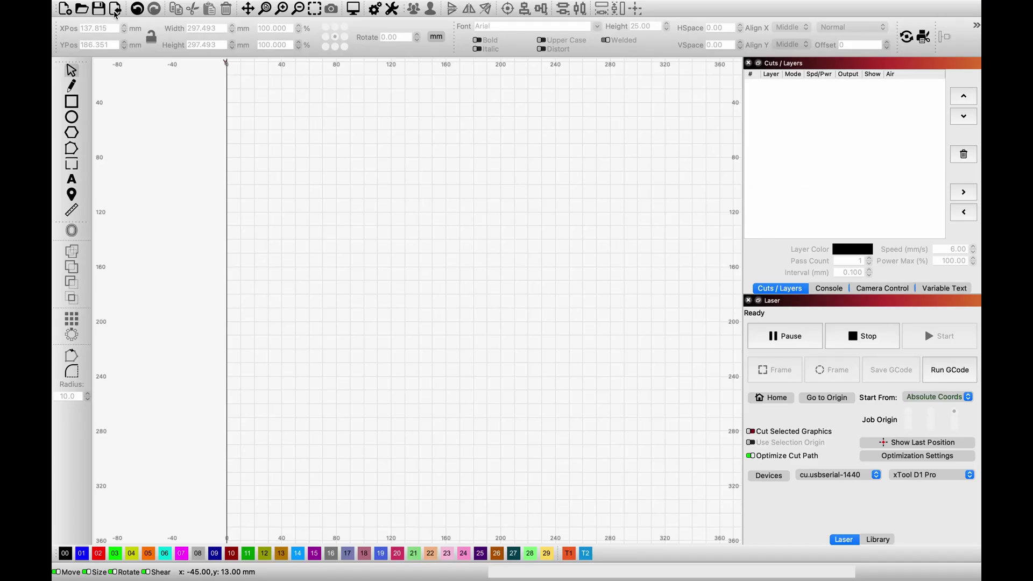
Import cut-sheet-1.dxf from the cut-sheets folder and rotate it 180°
click(115, 9)
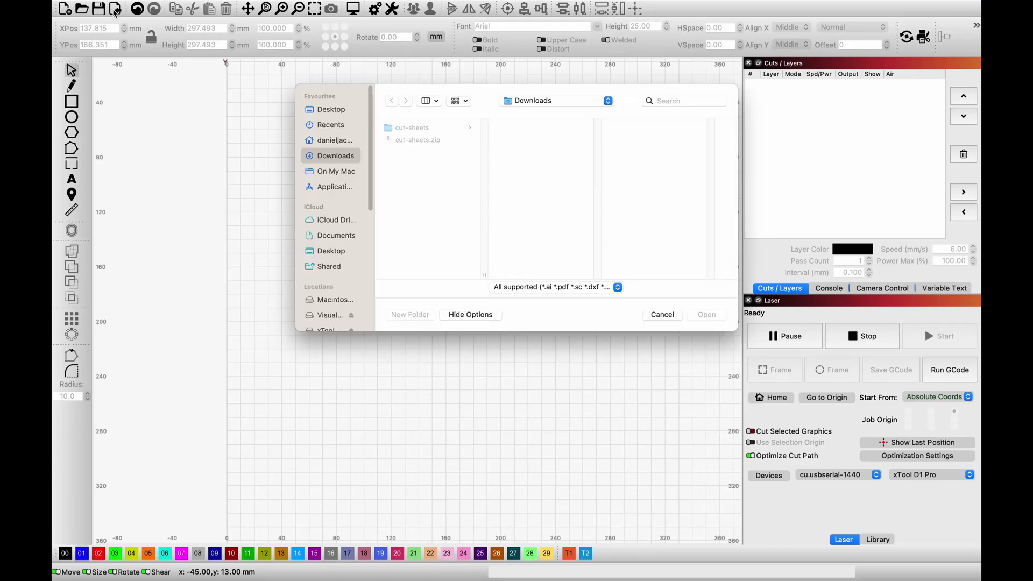
click(412, 130)
click(547, 129)
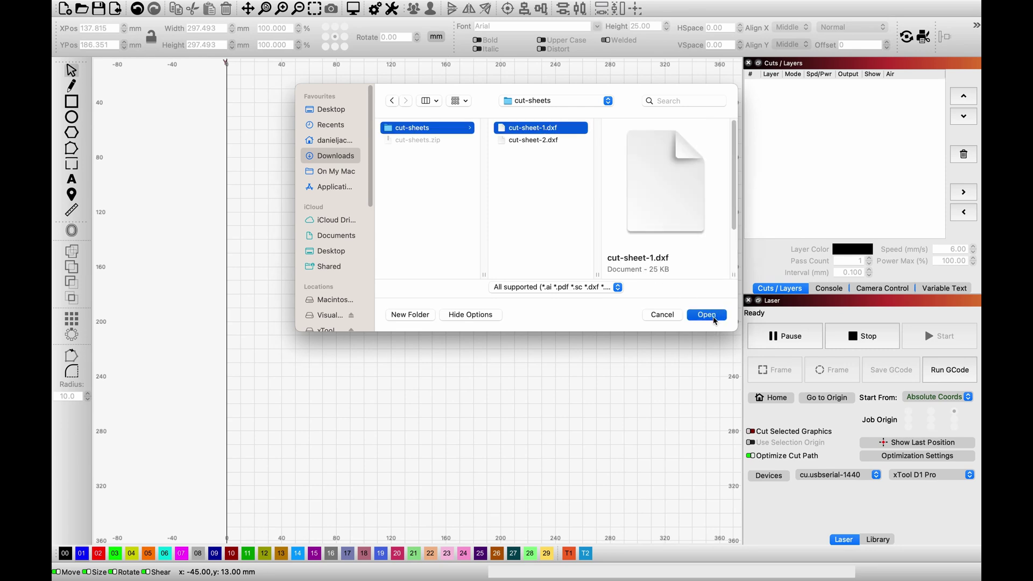
click(707, 315)
mouse_move(630, 88)
mouse_down()
mouse_move(210, 274)
mouse_move(329, 452)
mouse_move(300, 411)
mouse_up()
Frame the cut-sheet-1 job outline with the laser head
click(615, 464)
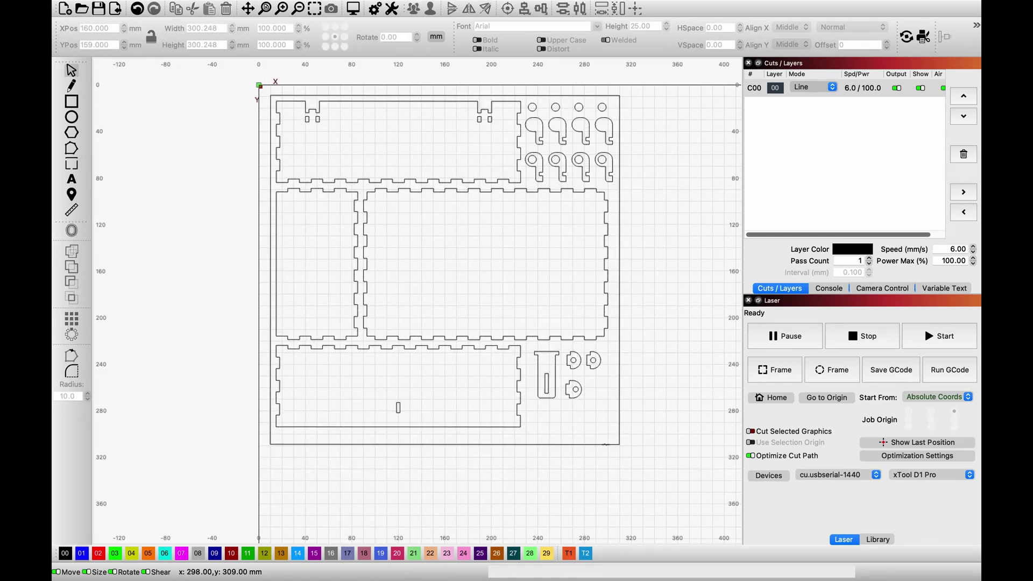
click(605, 445)
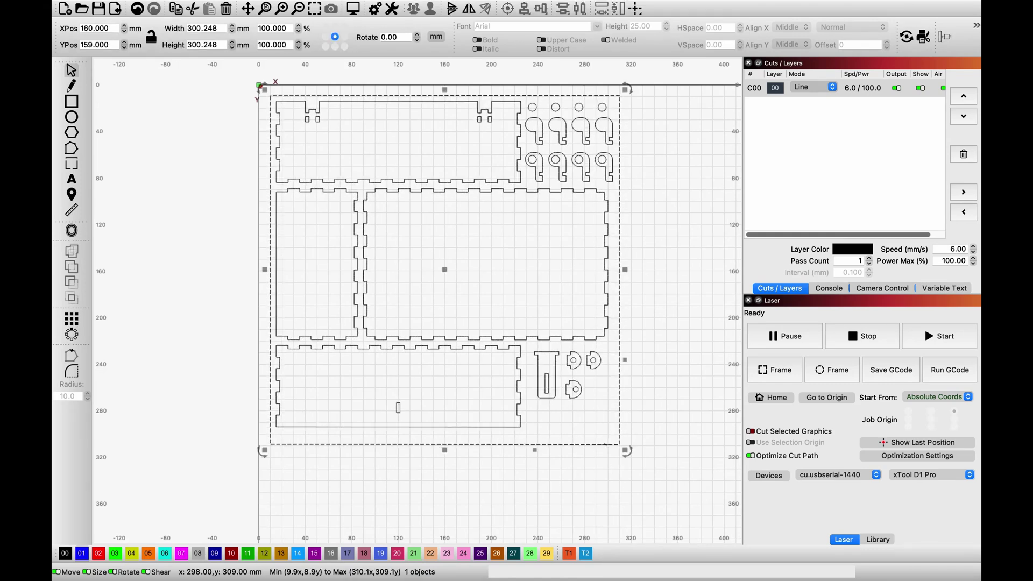
click(606, 444)
scroll(605, 444, right, 3)
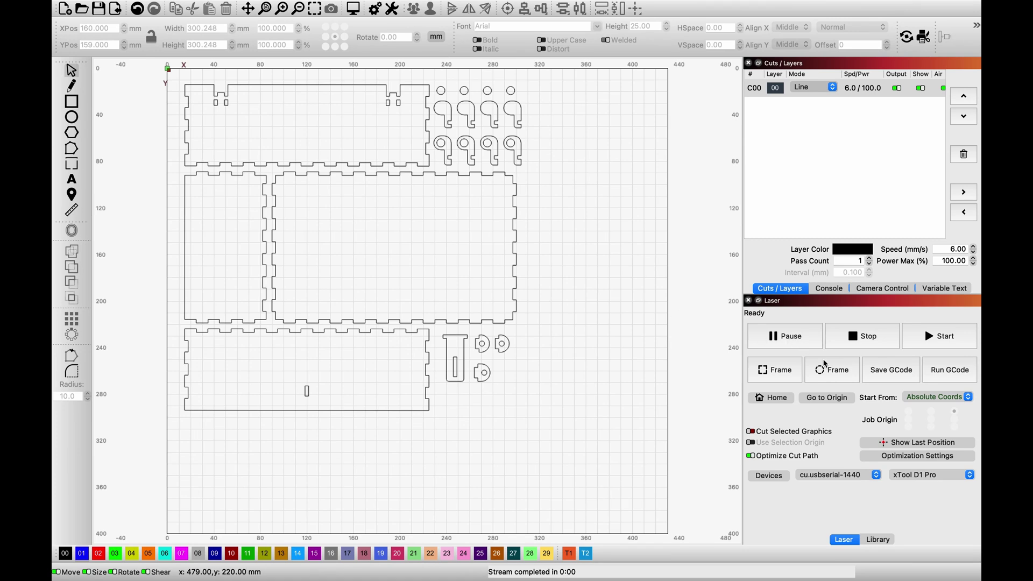
click(777, 372)
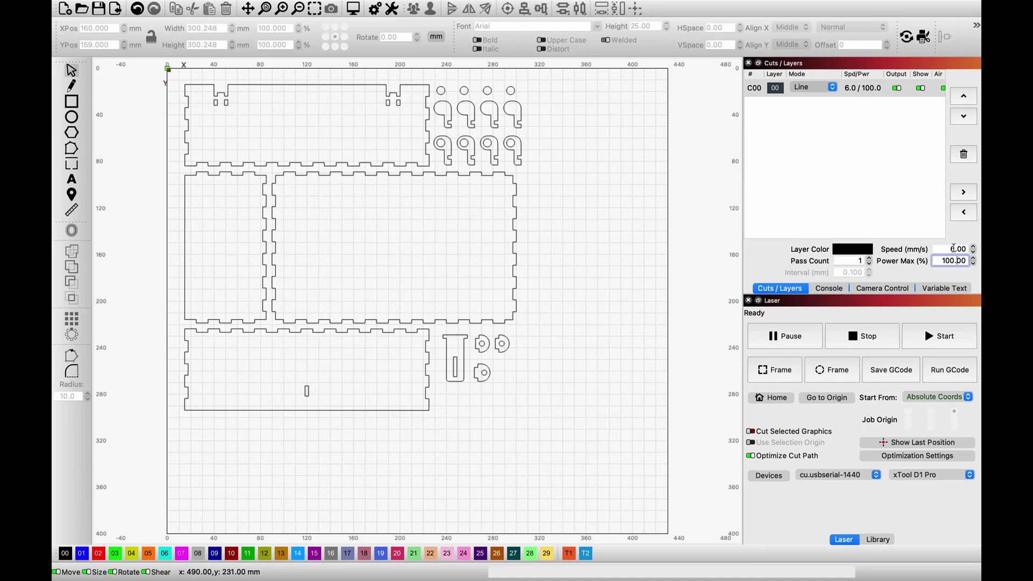
Check the Line layer's cutting speed and maximum power, leaving the values unchanged
click(954, 249)
click(958, 260)
key(Return)
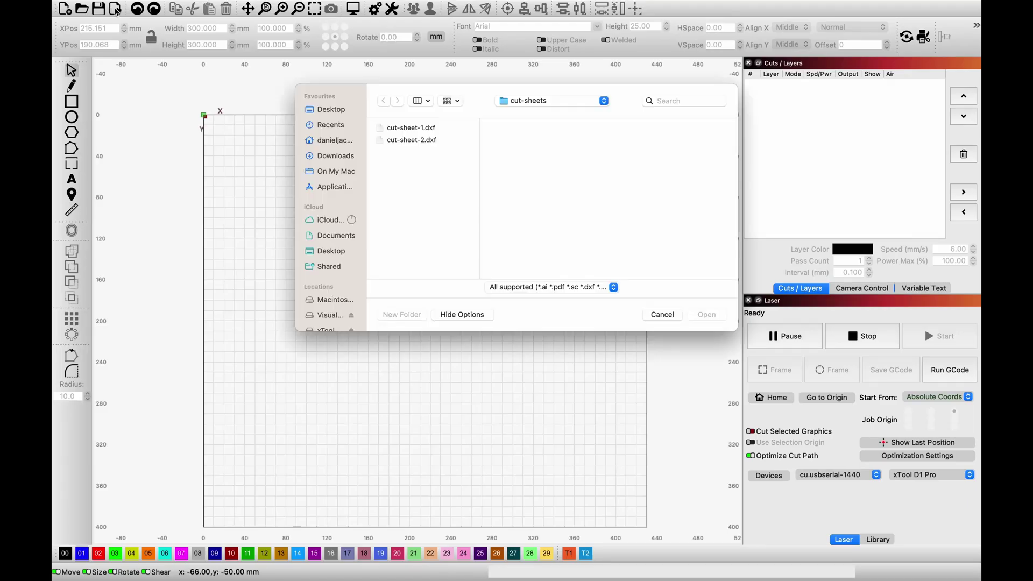
Import cut-sheet-2.dxf, rotate it 180°, and move it to the bed's top-left corner
click(422, 139)
click(706, 316)
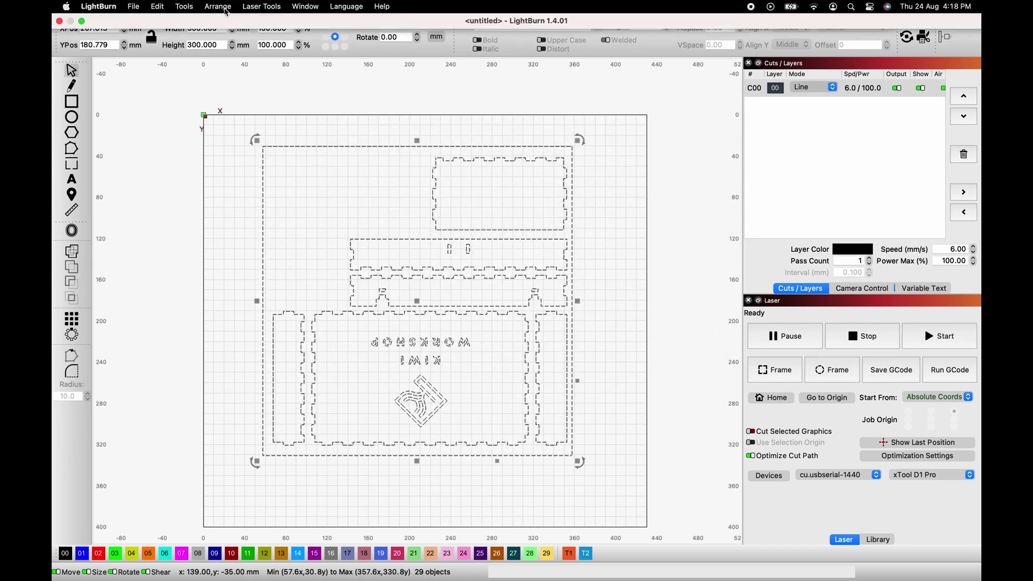
key(super+shift+h)
key(super+shift+v)
drag(419, 302, 369, 284)
click(376, 97)
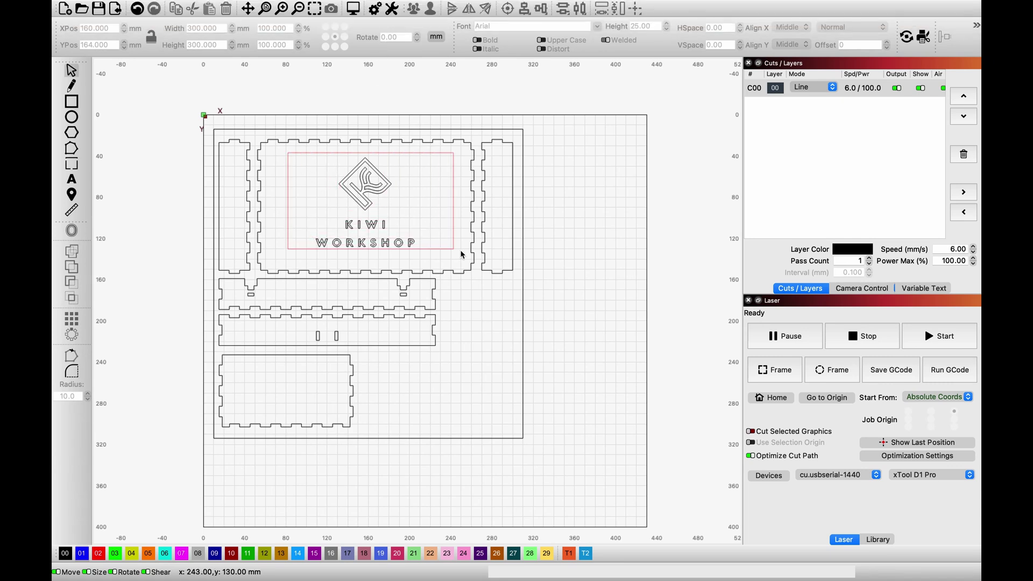
Put the logo and lettering on layer 01, keeping its mode as Fill
drag(463, 254, 462, 254)
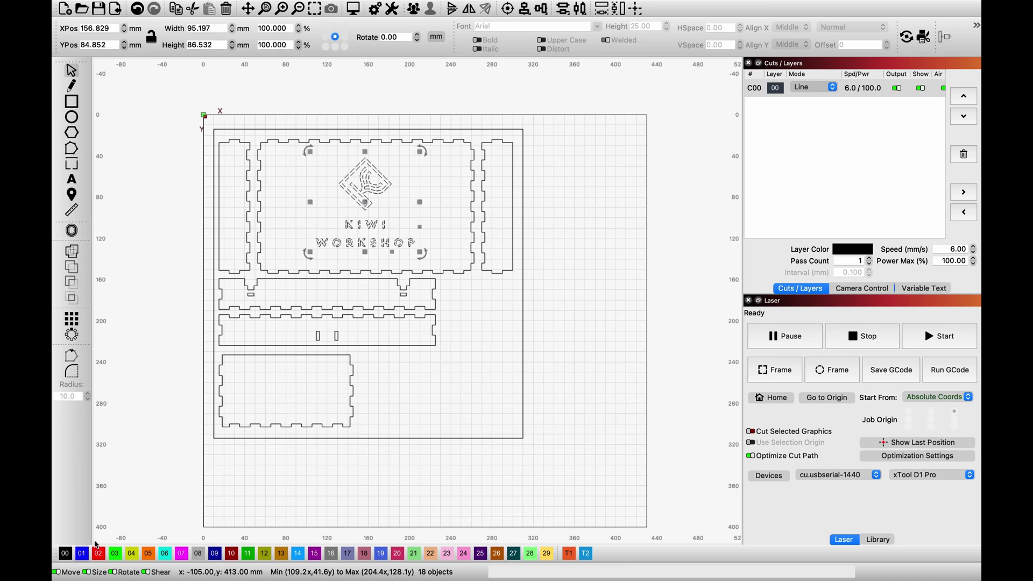
click(84, 554)
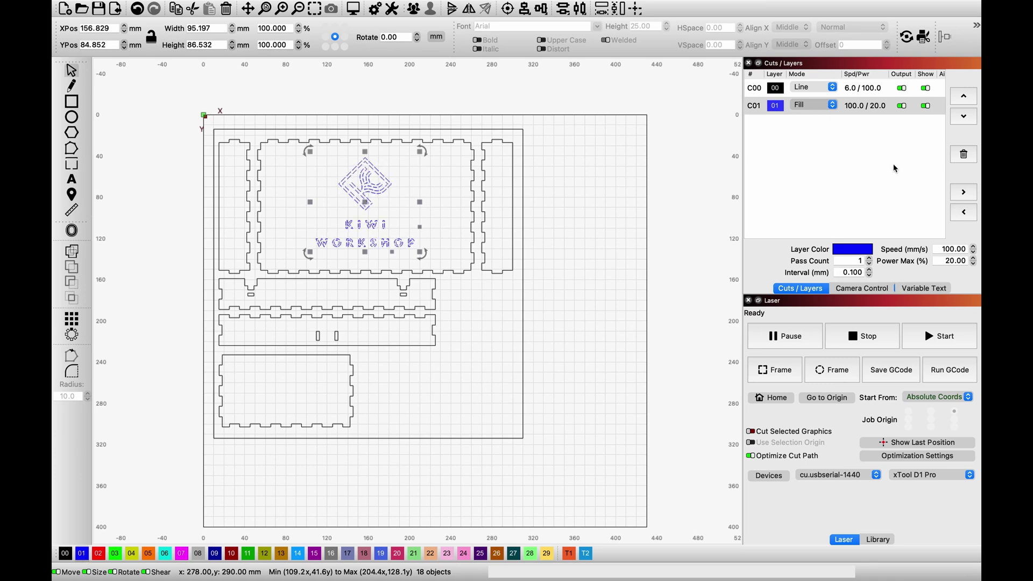
click(822, 106)
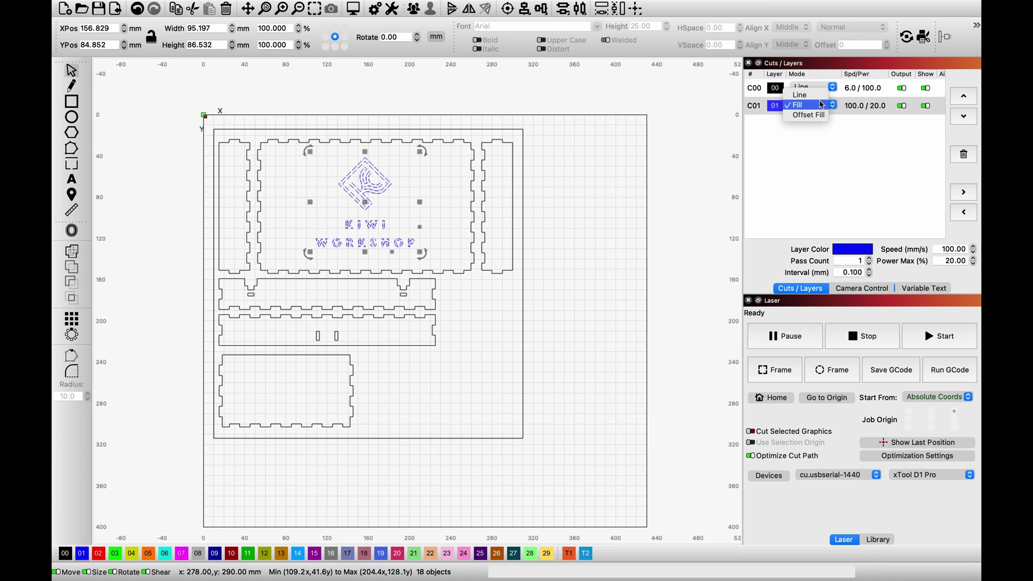
click(822, 105)
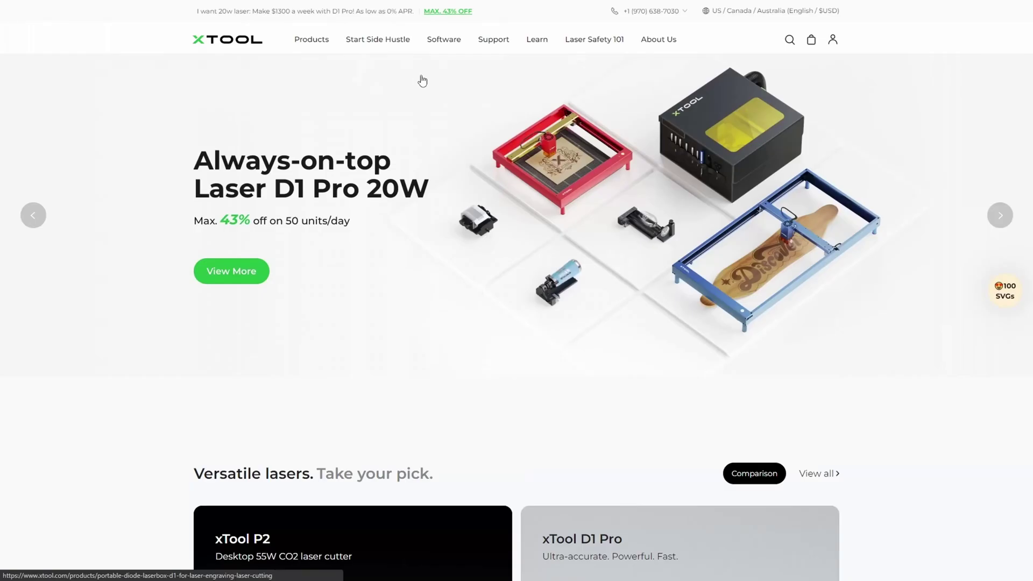
Go to Support > Material Settings on xtool.com
mouse_move(486, 48)
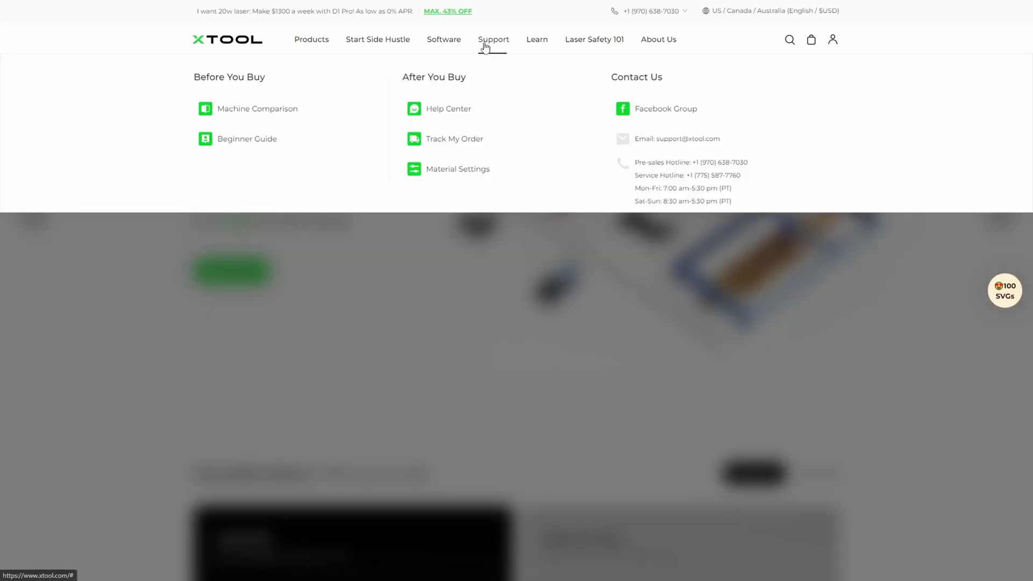
click(472, 173)
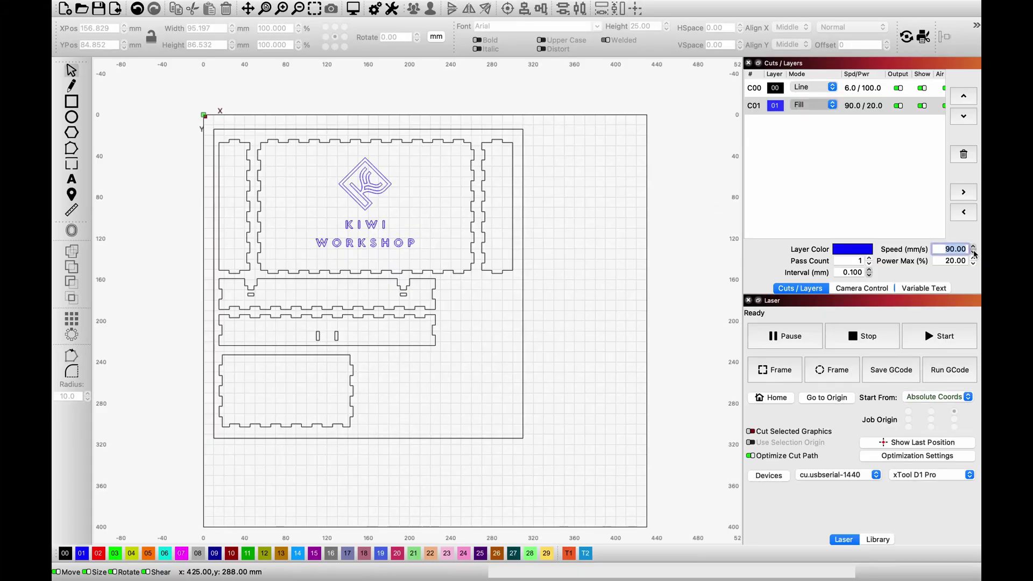
Run logo Fill layer C01 at 60 mm/s and 80% max power, then frame the job
click(975, 263)
click(974, 263)
text(80)
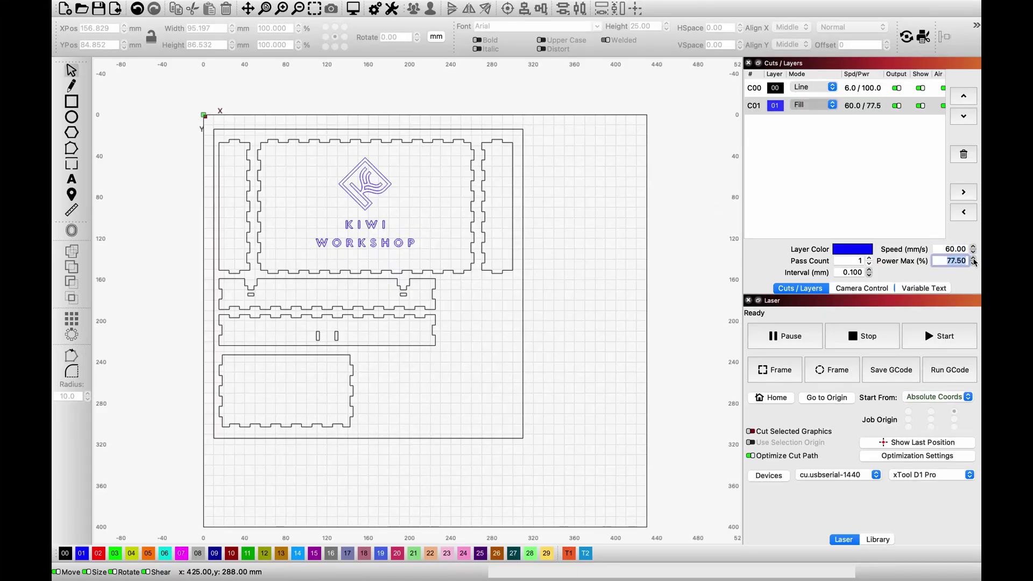
key(Return)
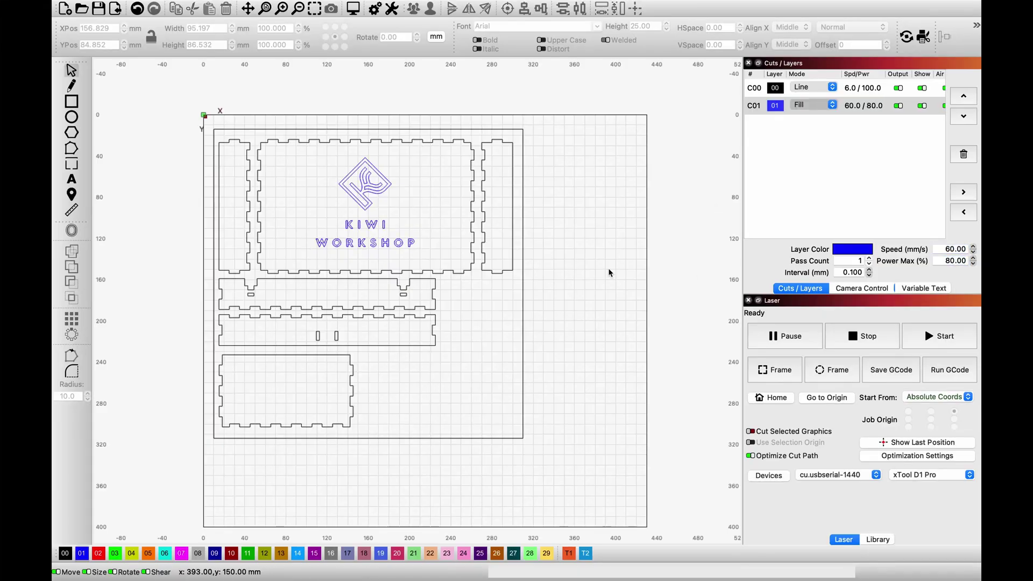
click(782, 372)
click(681, 379)
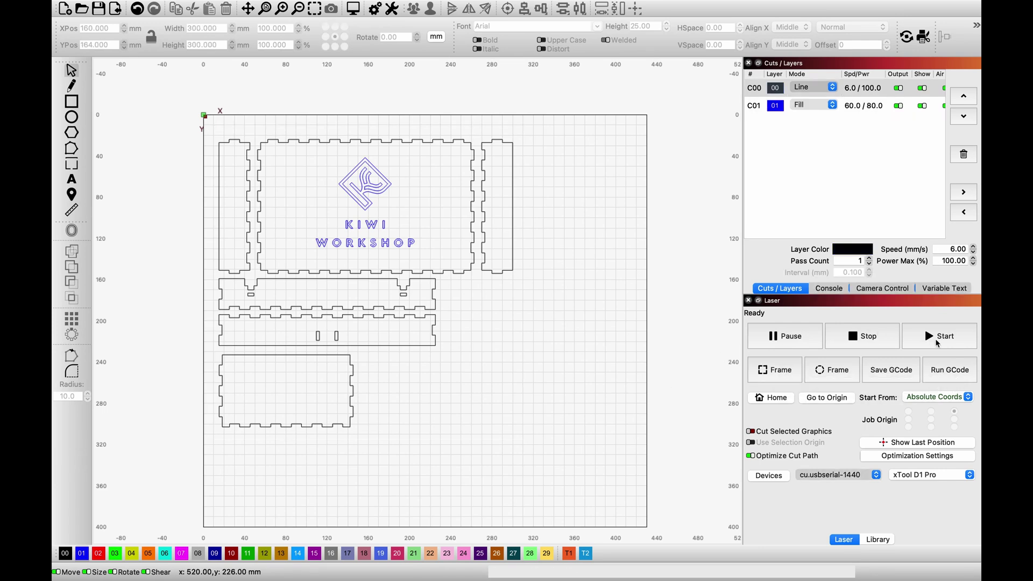